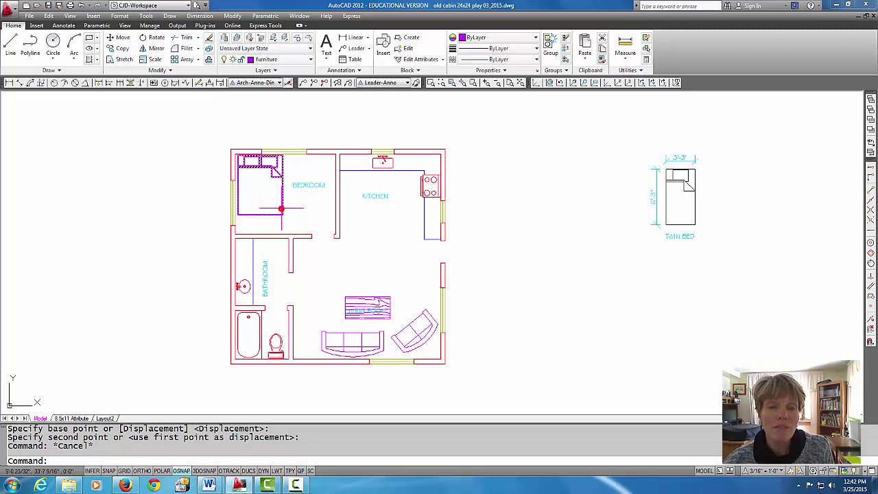
- Select the bedroom bed, living-room table, angled chair and sofa, then clear the selection
{"action": "left_click", "coordinate": [282, 214]}
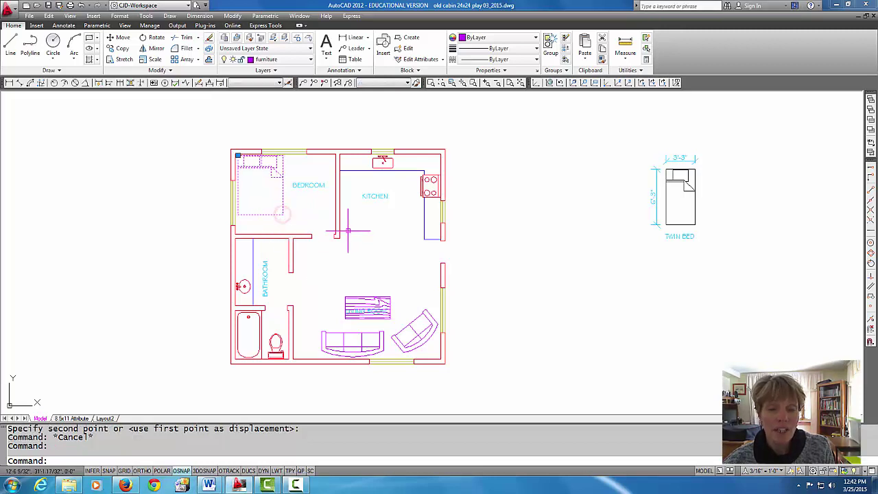
{"action": "left_click", "coordinate": [359, 299]}
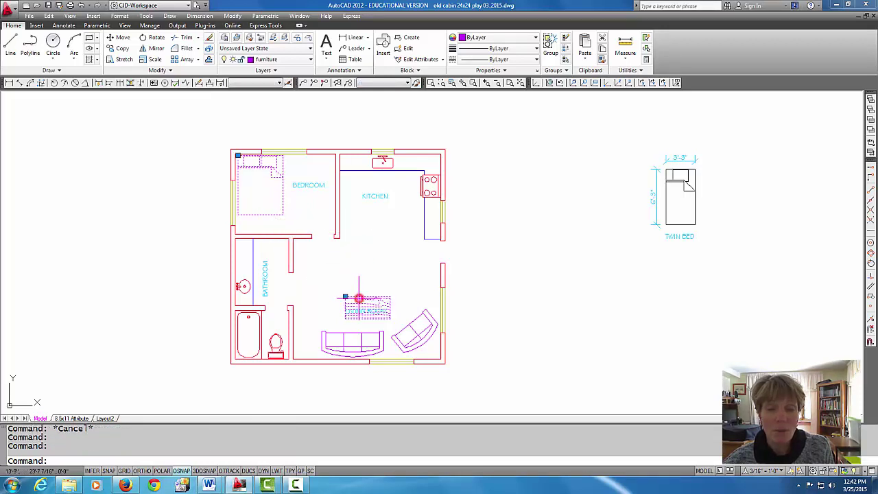
{"action": "left_click", "coordinate": [399, 329]}
{"action": "left_click", "coordinate": [342, 334]}
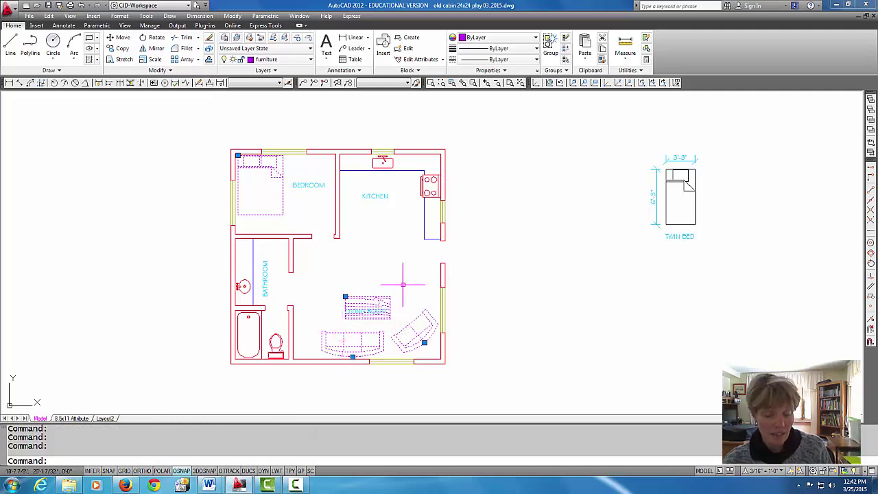
{"action": "key", "text": "Escape"}
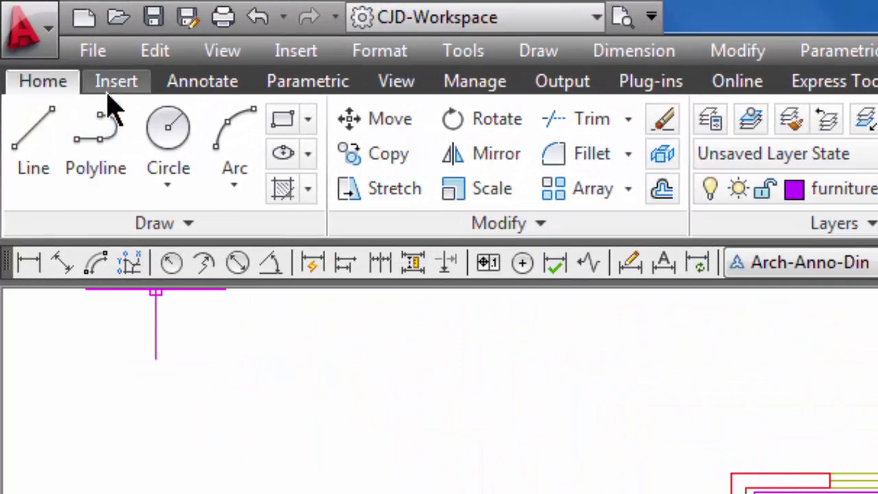
- Start inserting the _Oblique block from the Insert dialog, ready to pick an insertion point
{"action": "left_click", "coordinate": [109, 84]}
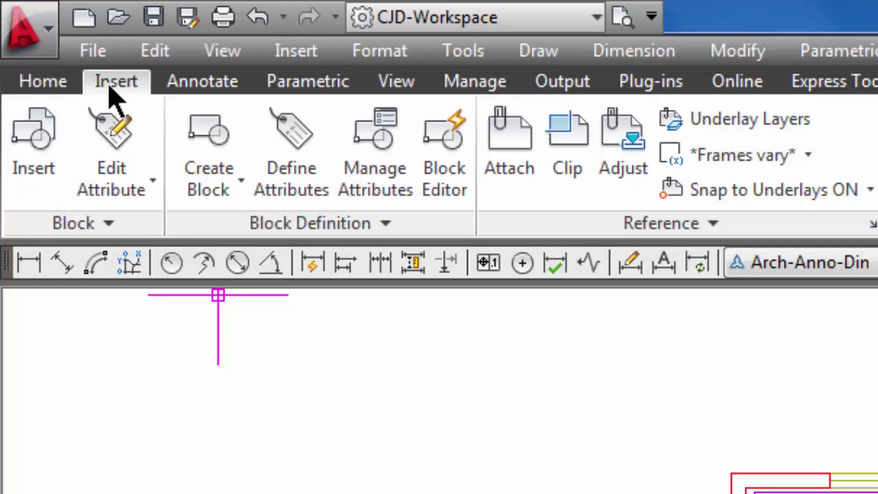
{"action": "left_click", "coordinate": [37, 154]}
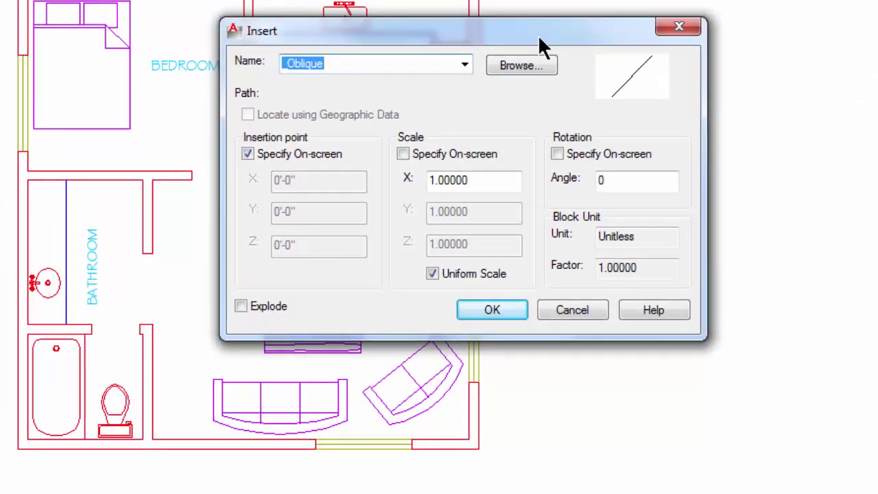
{"action": "left_click", "coordinate": [464, 64]}
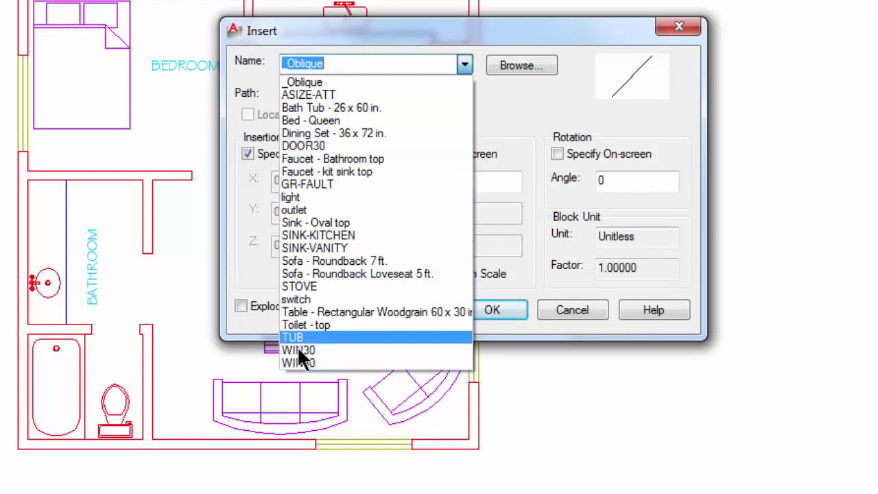
{"action": "left_click", "coordinate": [498, 308]}
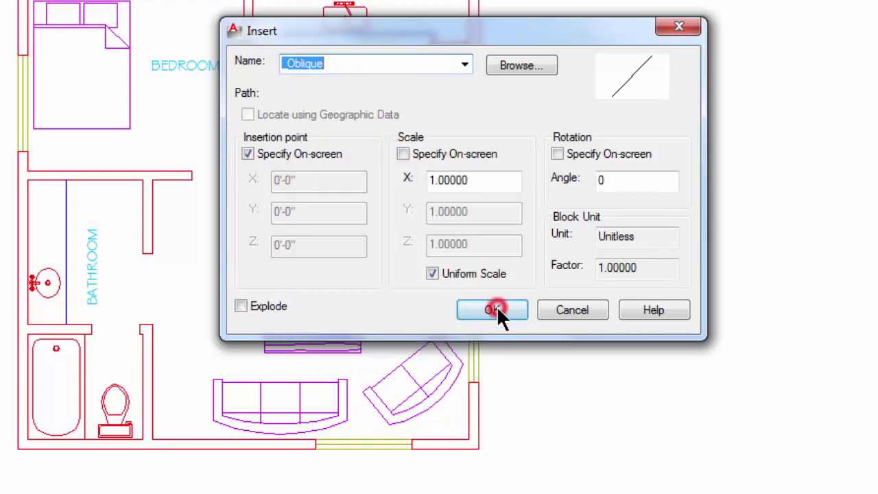
{"action": "left_click", "coordinate": [499, 310]}
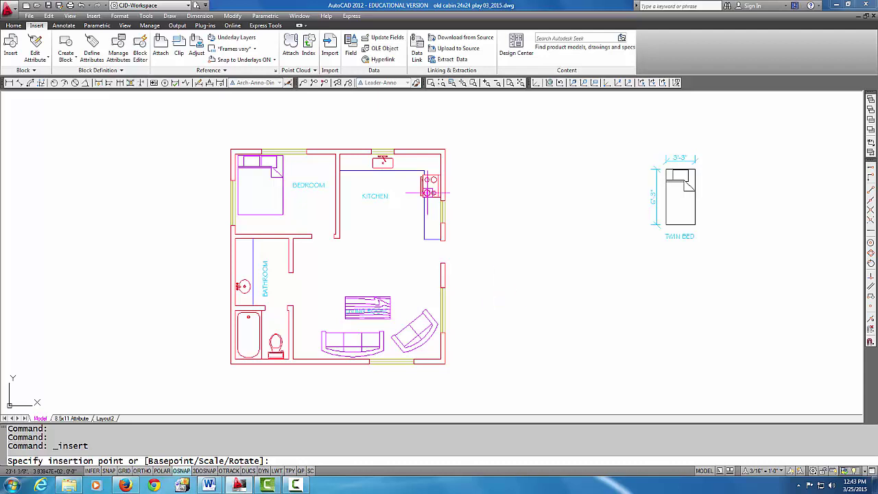
- Zoom in on the twin bed drawing, then zoom back out to the full cabin plan
{"action": "middle_click_drag", "start_coordinate": [321, 238], "coordinate": [308, 235]}
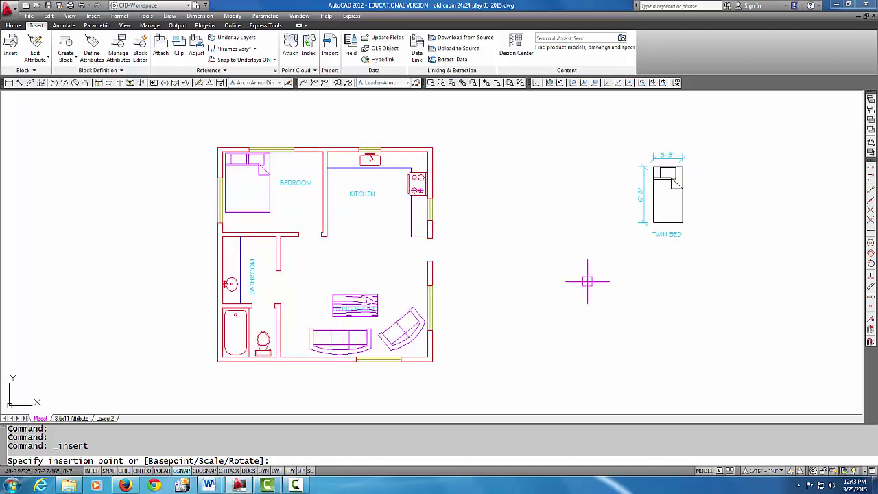
{"action": "middle_click_drag", "start_coordinate": [582, 278], "coordinate": [465, 288]}
{"action": "scroll", "coordinate": [541, 213], "scroll_direction": "up", "scroll_amount": 2}
{"action": "scroll", "coordinate": [541, 212], "scroll_direction": "up", "scroll_amount": 3}
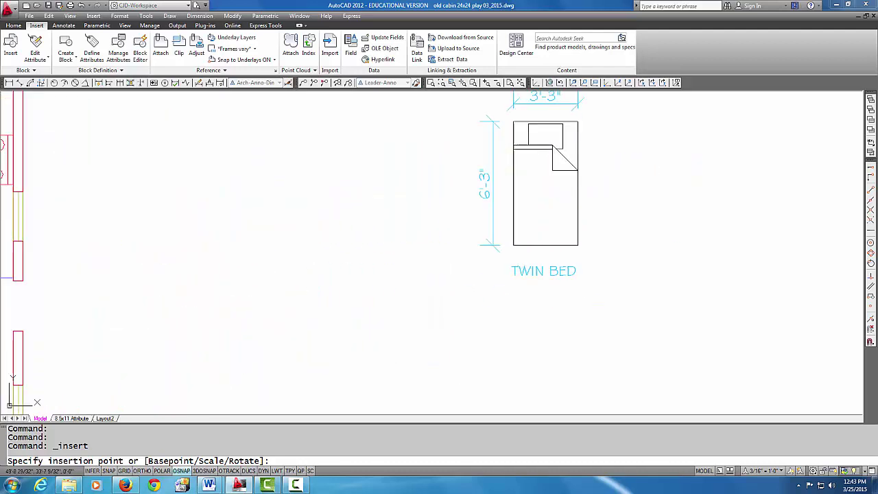
{"action": "middle_click_drag", "start_coordinate": [541, 213], "coordinate": [500, 251]}
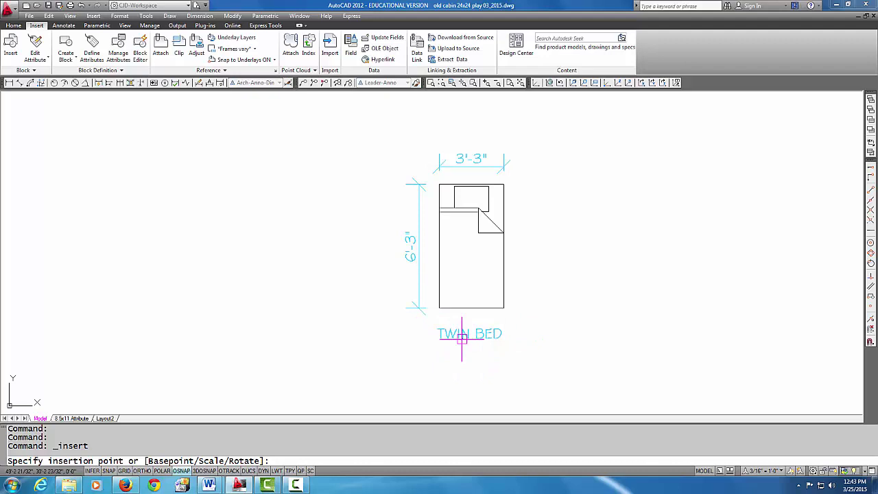
{"action": "scroll", "coordinate": [398, 323], "scroll_direction": "down", "scroll_amount": 4}
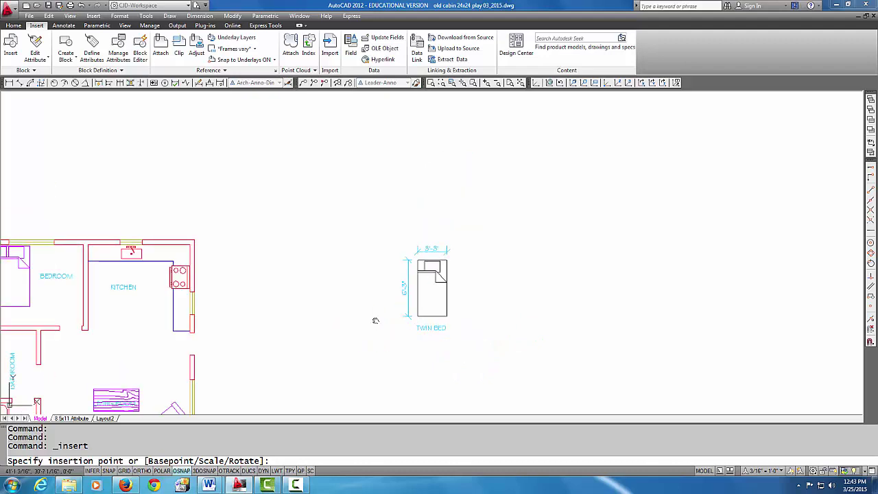
{"action": "mouse_move", "coordinate": [375, 321]}
{"action": "middle_mouse_down"}
{"action": "mouse_move", "coordinate": [519, 297]}
{"action": "mouse_move", "coordinate": [550, 249]}
{"action": "middle_mouse_up"}
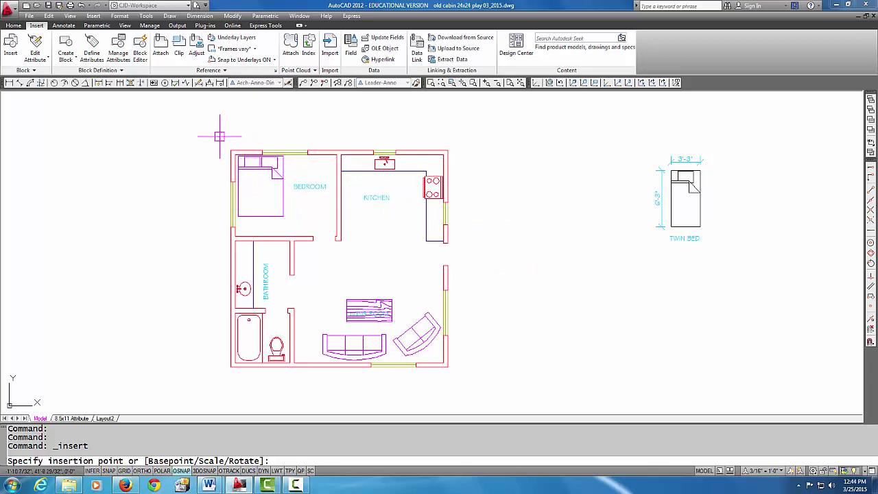
- Copy the bedroom's double bed to a spot left of the twin bed
{"action": "left_click", "coordinate": [13, 25]}
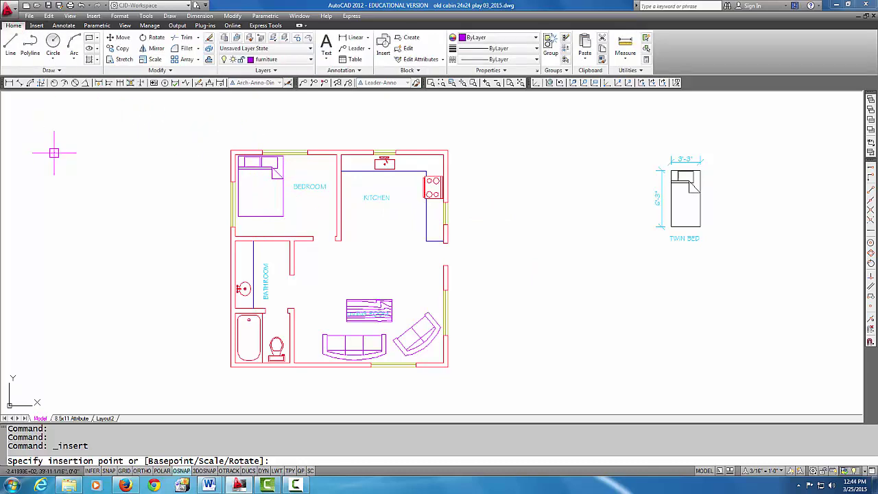
{"action": "left_click", "coordinate": [118, 48]}
{"action": "left_click", "coordinate": [252, 168]}
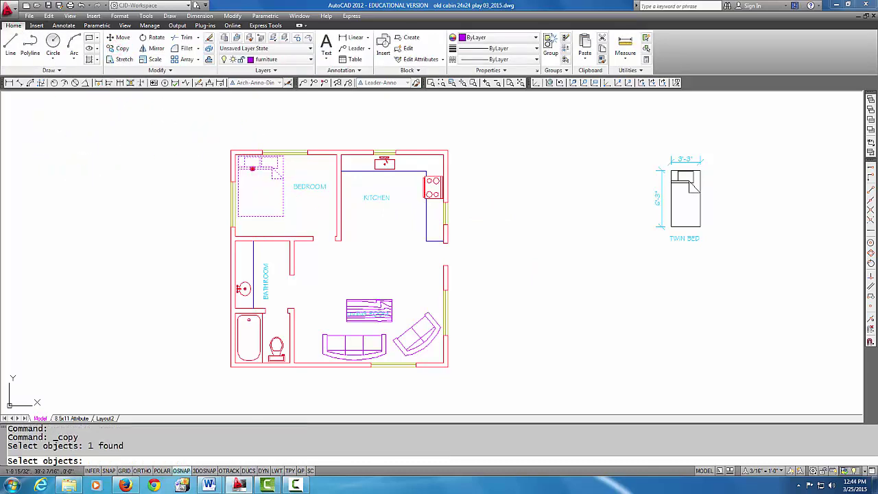
{"action": "key", "text": "Return"}
{"action": "left_click", "coordinate": [246, 198]}
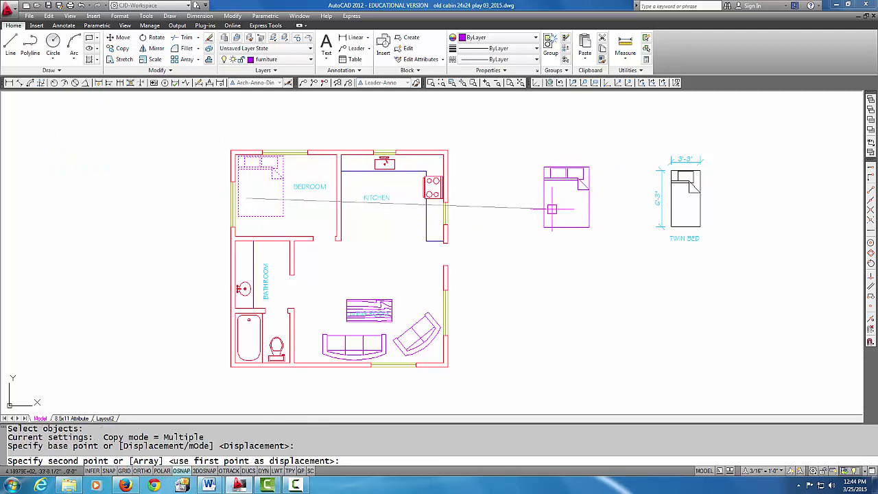
{"action": "left_click", "coordinate": [539, 209]}
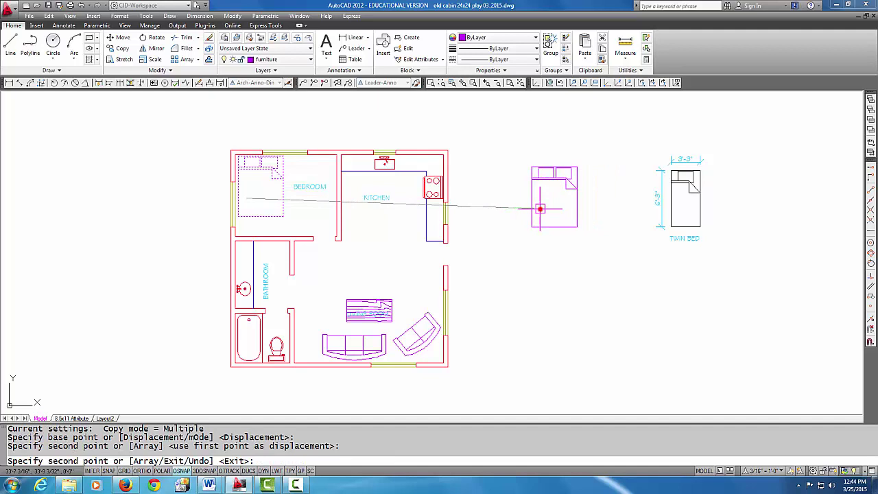
{"action": "key", "text": "Return"}
- Explode the copied double bed into lines and pan to show the kitchen layout
{"action": "scroll", "coordinate": [519, 243], "scroll_direction": "up", "scroll_amount": 3}
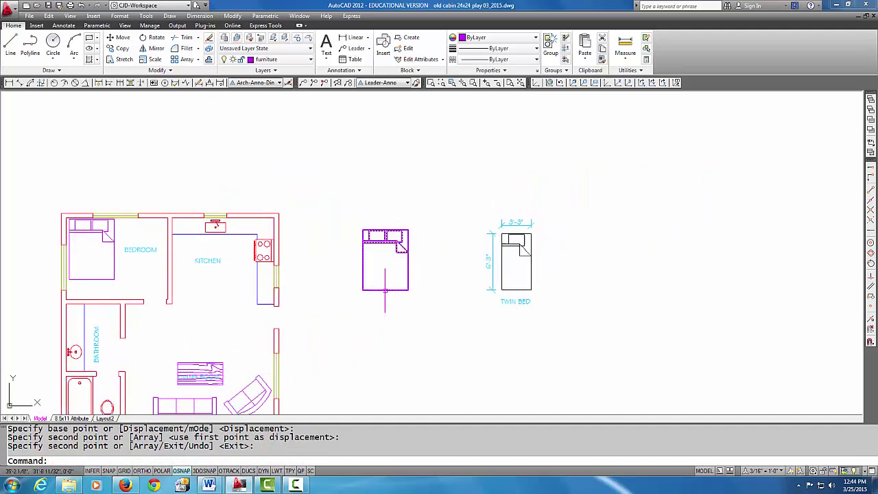
{"action": "scroll", "coordinate": [397, 288], "scroll_direction": "up", "scroll_amount": 3}
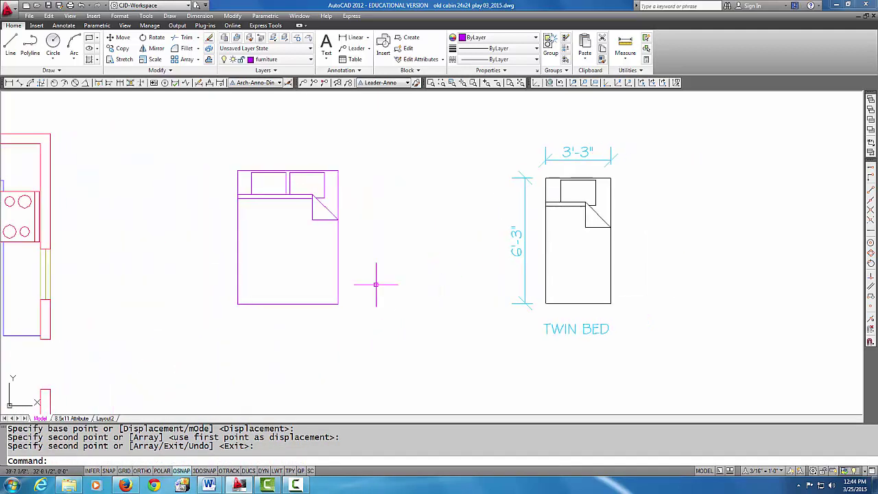
{"action": "middle_click_drag", "start_coordinate": [378, 282], "coordinate": [373, 289]}
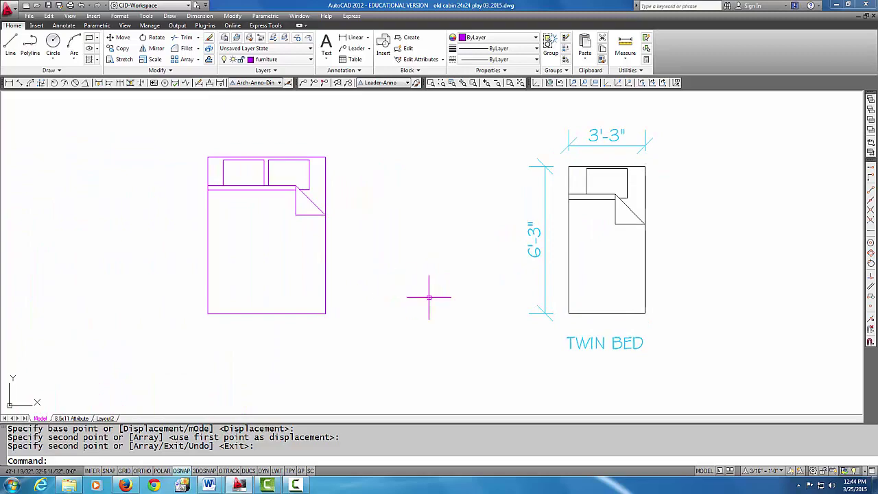
{"action": "left_click", "coordinate": [281, 155]}
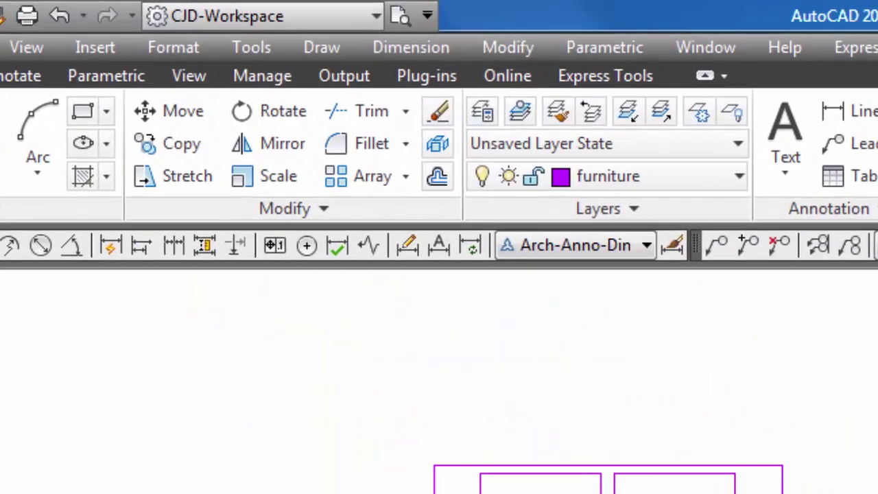
{"action": "left_click", "coordinate": [439, 145]}
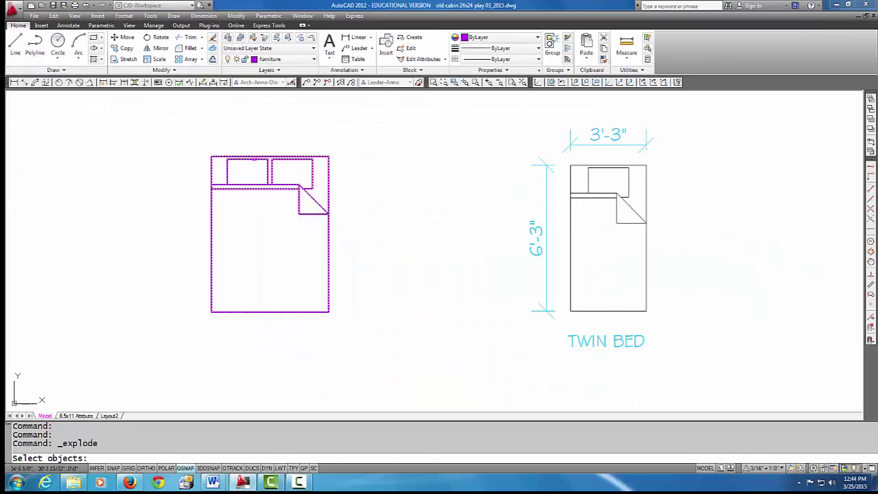
{"action": "left_click", "coordinate": [254, 159]}
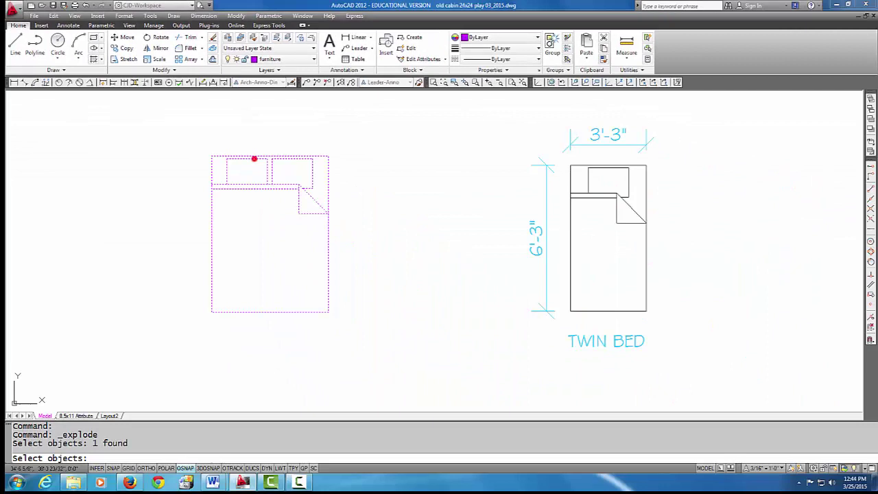
{"action": "key", "text": "Return"}
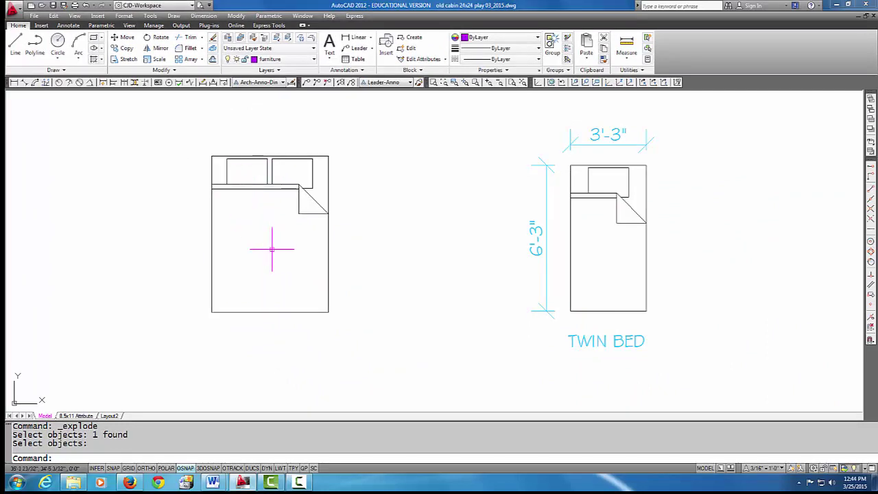
{"action": "mouse_move", "coordinate": [272, 249]}
{"action": "middle_mouse_down"}
{"action": "mouse_move", "coordinate": [358, 264]}
{"action": "mouse_move", "coordinate": [394, 265]}
{"action": "mouse_move", "coordinate": [404, 251]}
{"action": "middle_mouse_up"}
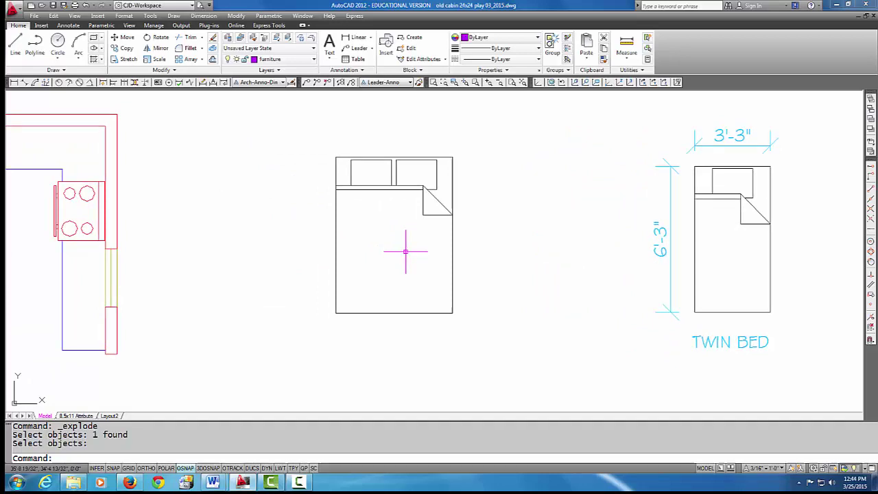
{"action": "left_click", "coordinate": [453, 164]}
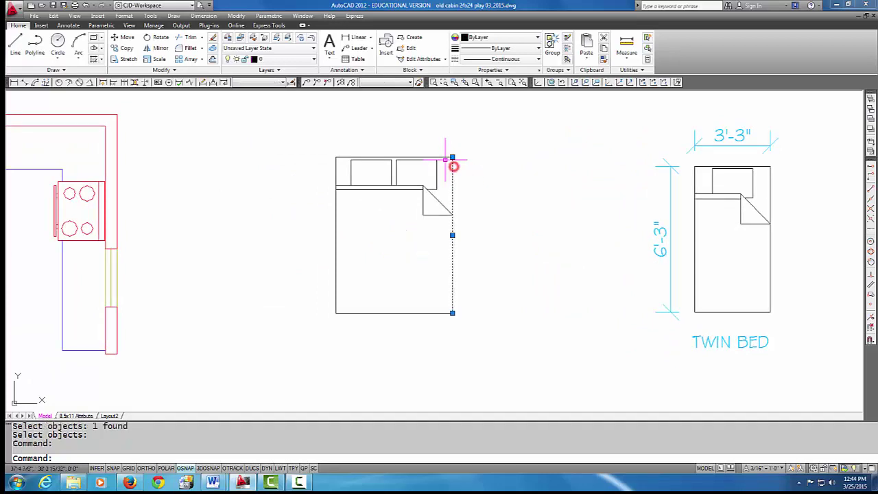
{"action": "left_click", "coordinate": [449, 157]}
{"action": "left_click", "coordinate": [437, 172]}
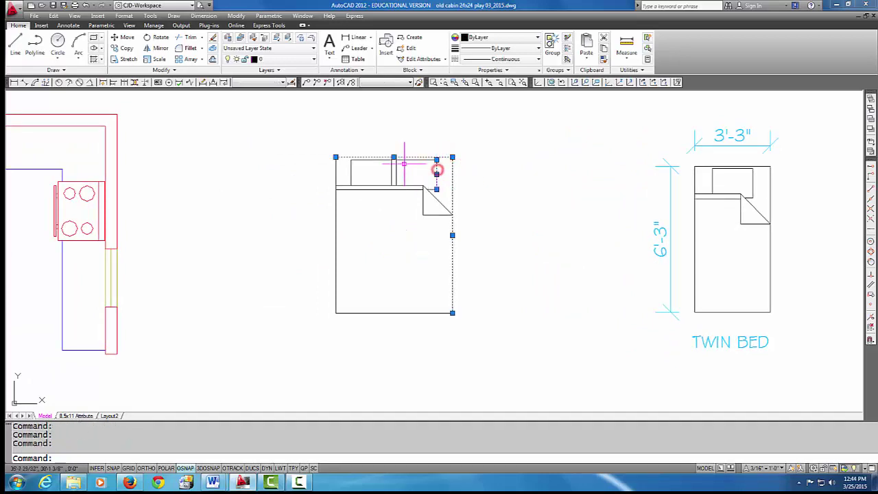
{"action": "left_click", "coordinate": [490, 340]}
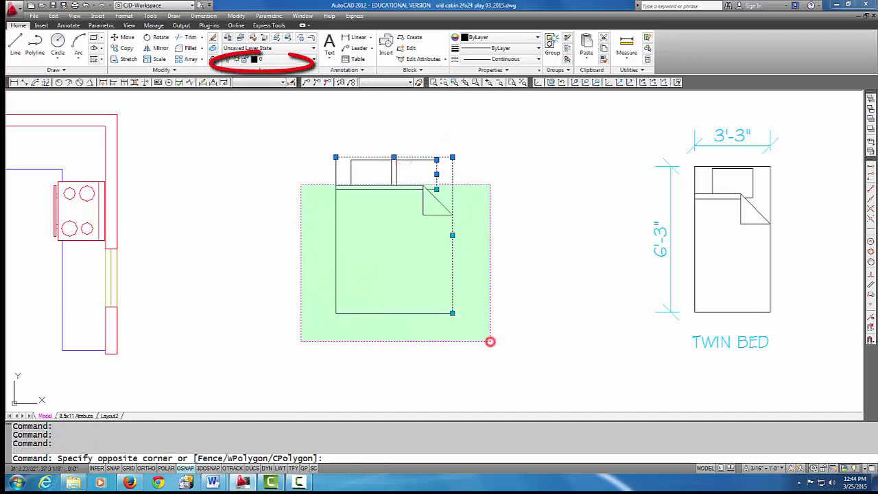
{"action": "left_click", "coordinate": [298, 186]}
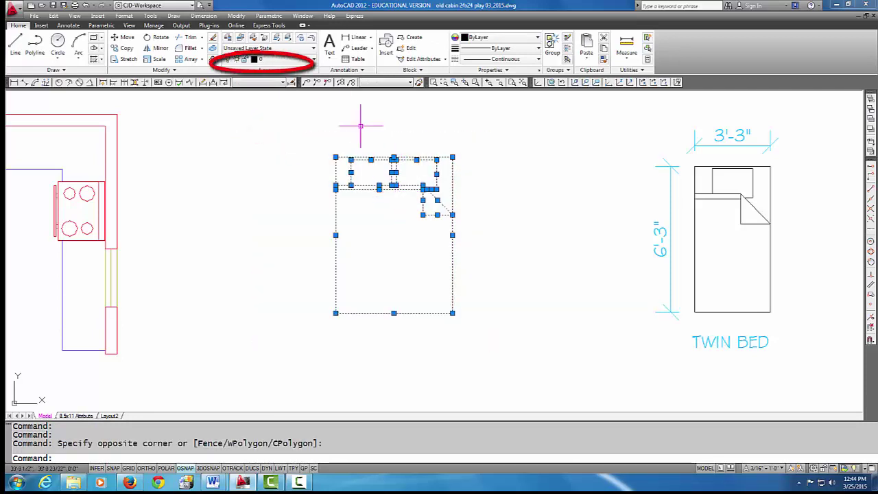
{"action": "key", "text": "Escape"}
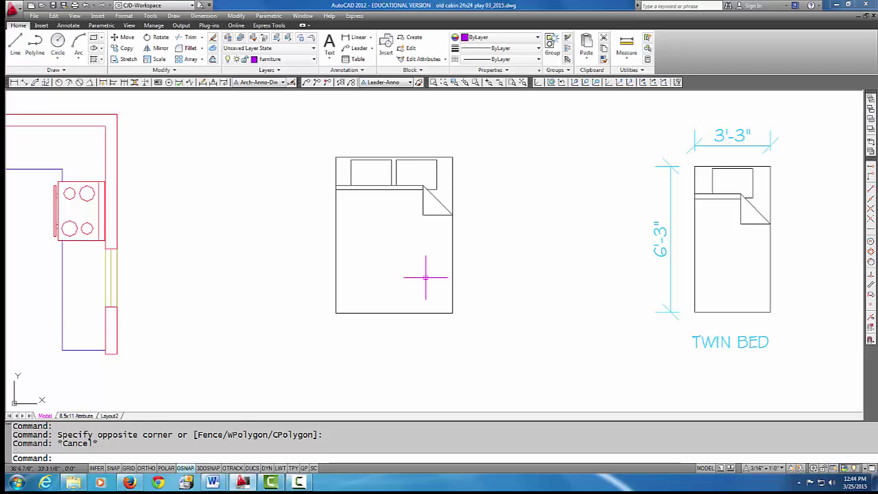
{"action": "key", "text": "Escape"}
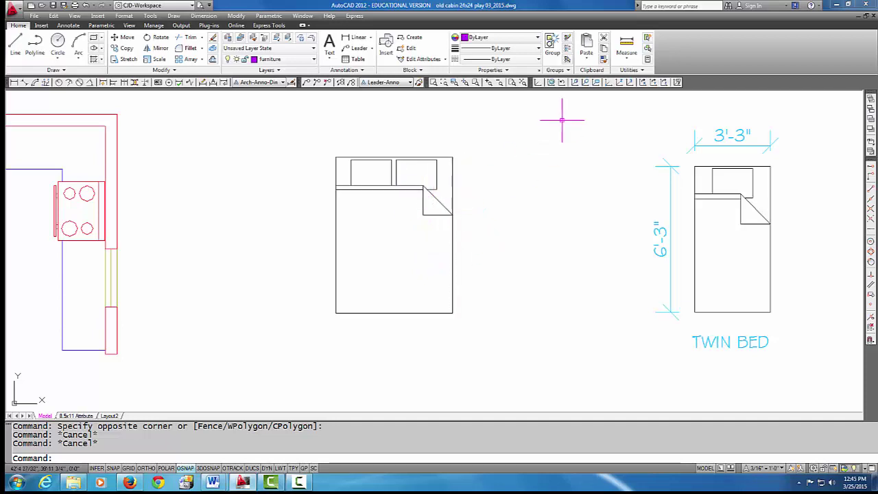
- Erase the top, right and left edge lines of the bed's left pillow
{"action": "left_click", "coordinate": [212, 37]}
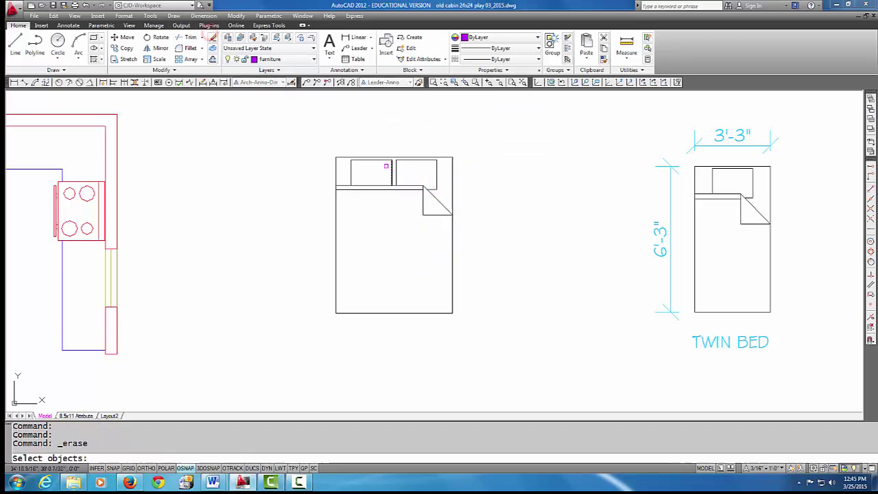
{"action": "left_click", "coordinate": [382, 160]}
{"action": "left_click", "coordinate": [392, 170]}
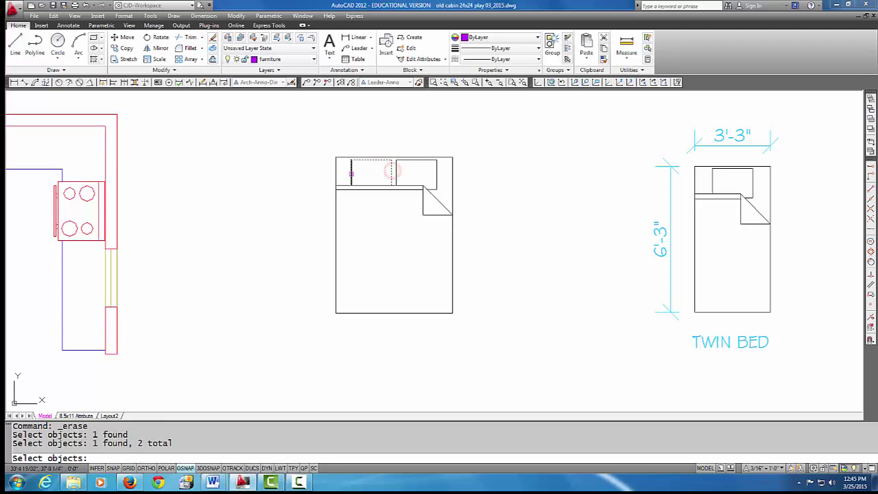
{"action": "left_click", "coordinate": [350, 174]}
{"action": "key", "text": "Return"}
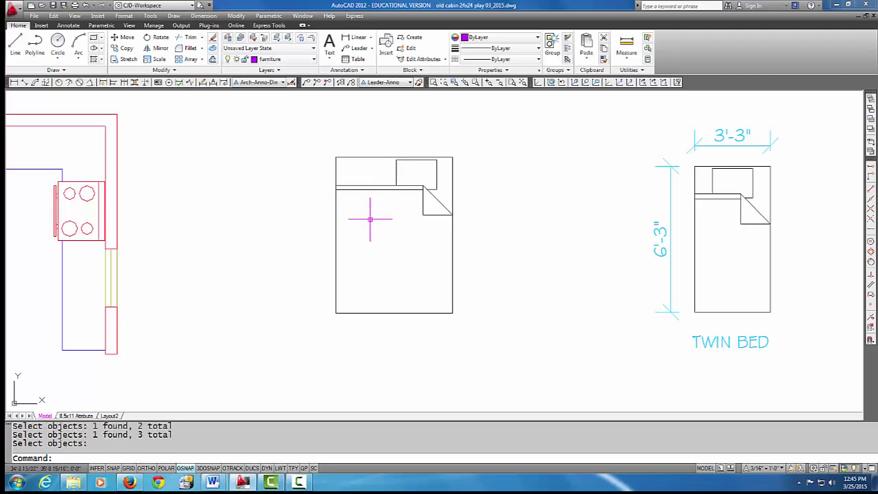
- Offset the bed's right edge 3'3 inward
{"action": "left_click", "coordinate": [213, 59]}
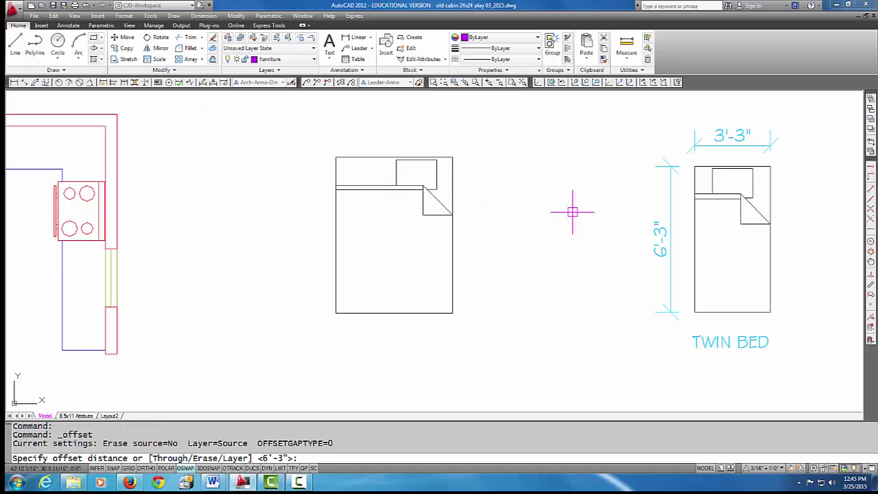
{"action": "key", "text": "Return"}
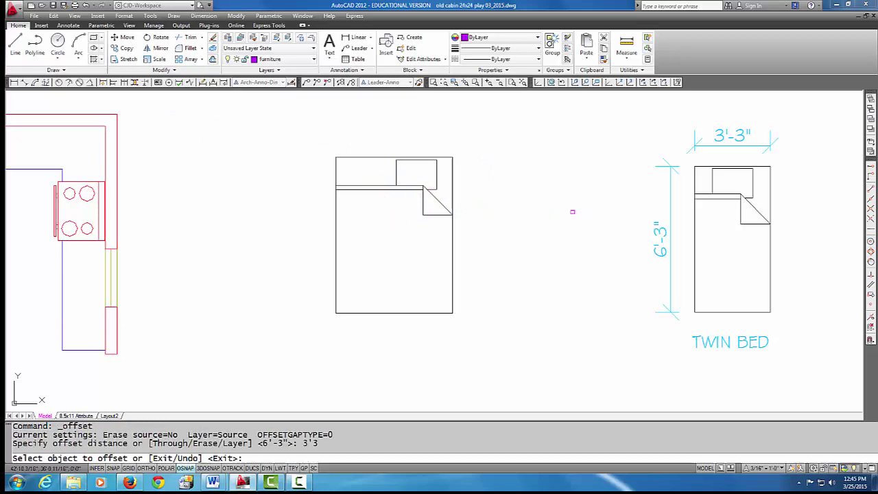
{"action": "left_click", "coordinate": [453, 239]}
{"action": "left_click", "coordinate": [365, 244]}
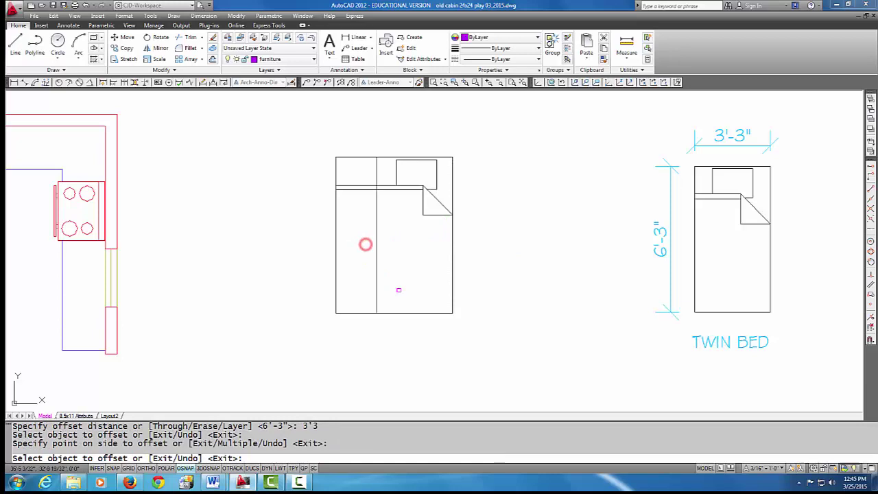
{"action": "key", "text": "Return"}
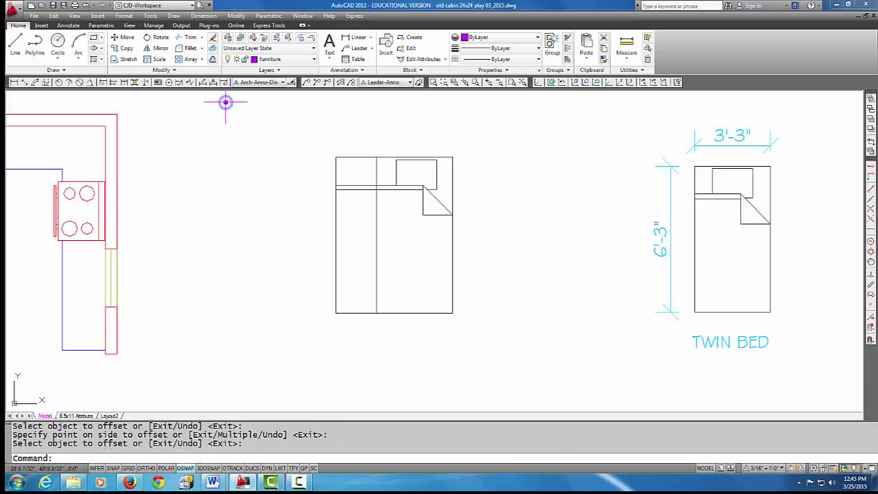
- Offset the bed's top line 6'3 downward inside the bed
{"action": "key", "text": "Return"}
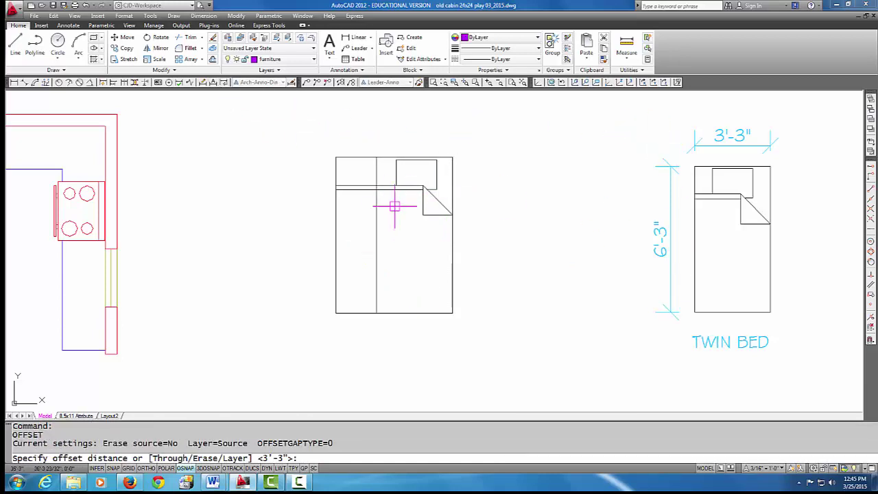
{"action": "type", "text": "6"}
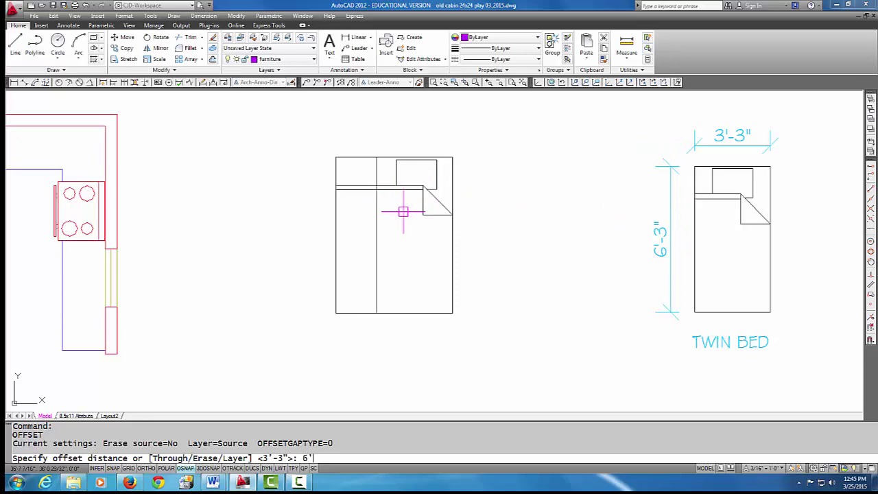
{"action": "type", "text": "'3"}
{"action": "key", "text": "Return"}
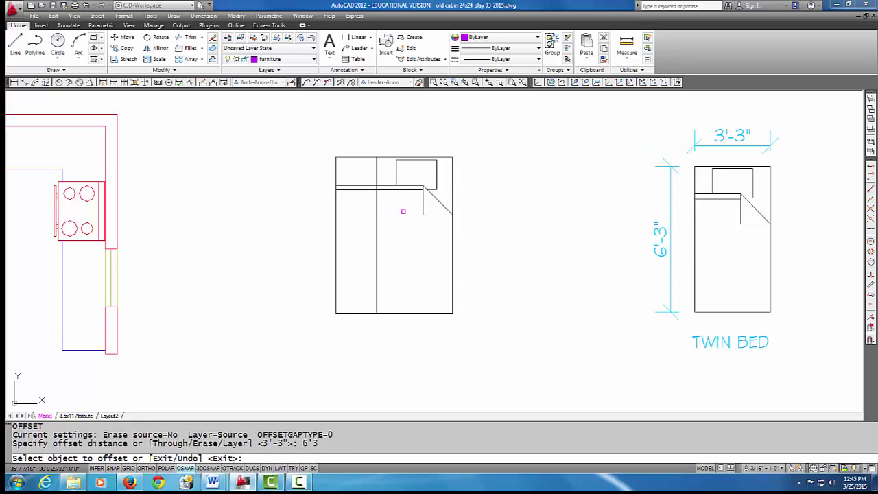
{"action": "left_click", "coordinate": [355, 158]}
{"action": "left_click", "coordinate": [363, 271]}
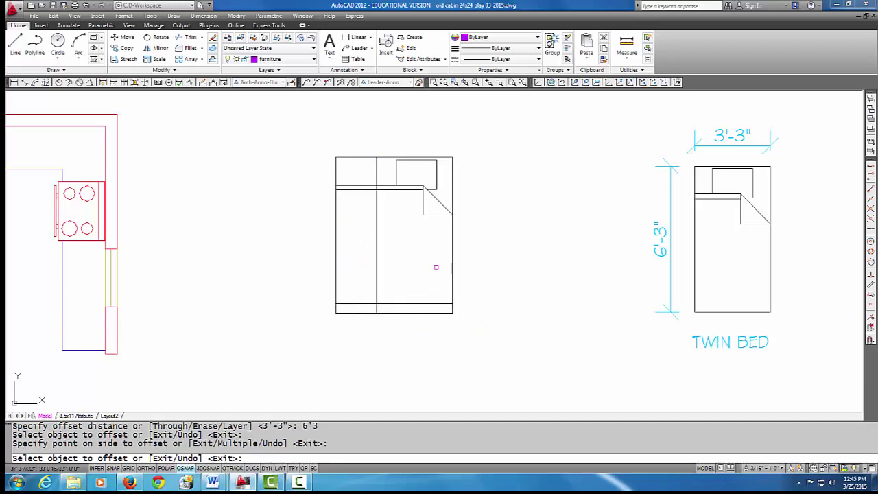
{"action": "key", "text": "Return"}
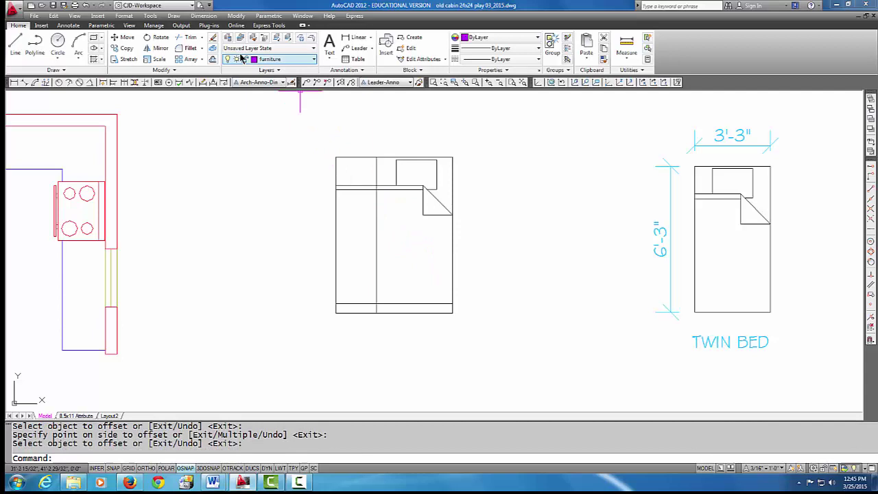
- Trim the bed's top and bottom lines left of the new 3'3 vertical line
{"action": "left_click", "coordinate": [191, 38]}
{"action": "left_click", "coordinate": [376, 173]}
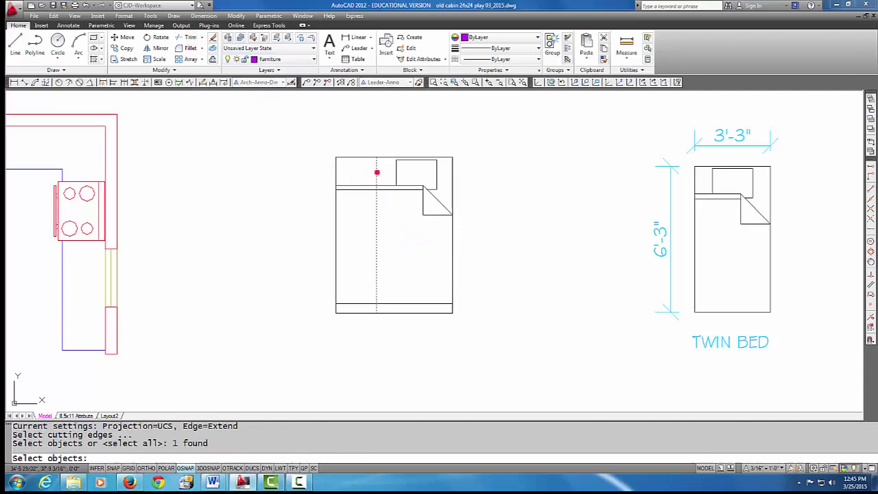
{"action": "key", "text": "Return"}
{"action": "left_click", "coordinate": [363, 145]}
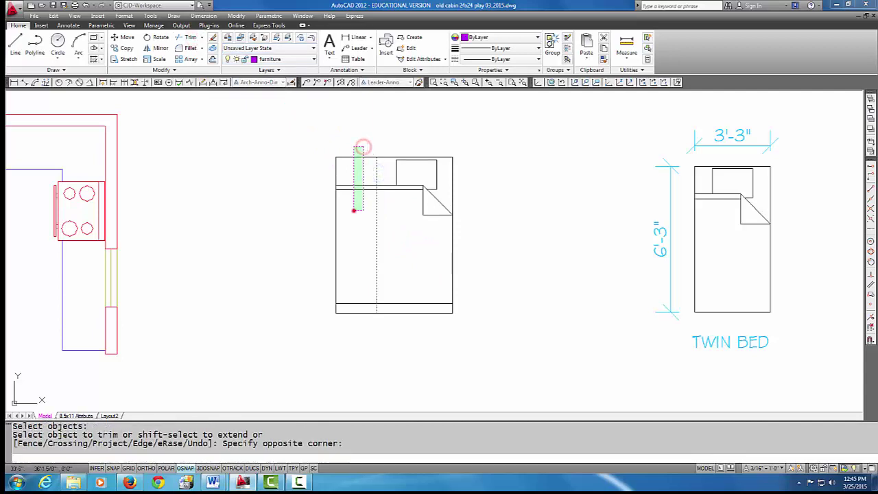
{"action": "left_click", "coordinate": [354, 208]}
{"action": "left_click", "coordinate": [363, 280]}
{"action": "left_click", "coordinate": [352, 334]}
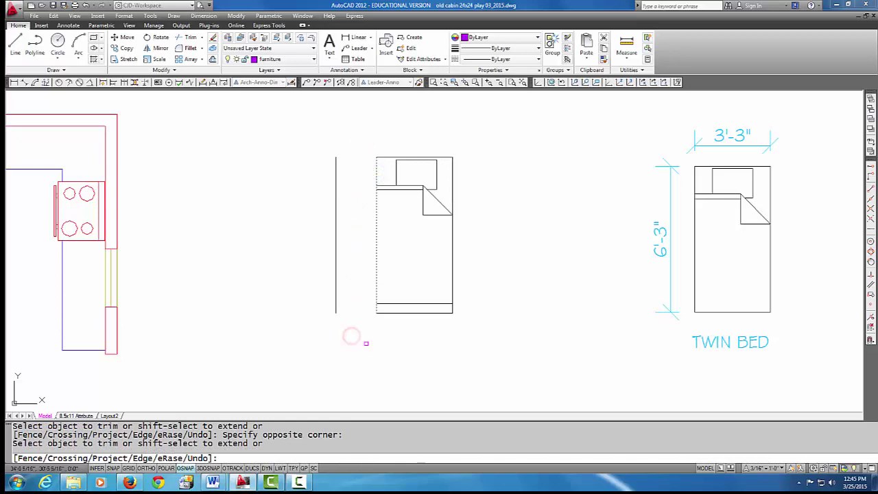
{"action": "right_click", "coordinate": [361, 343]}
- Trim the bed's right edge below the new 6'3 bottom line
{"action": "left_click", "coordinate": [191, 38]}
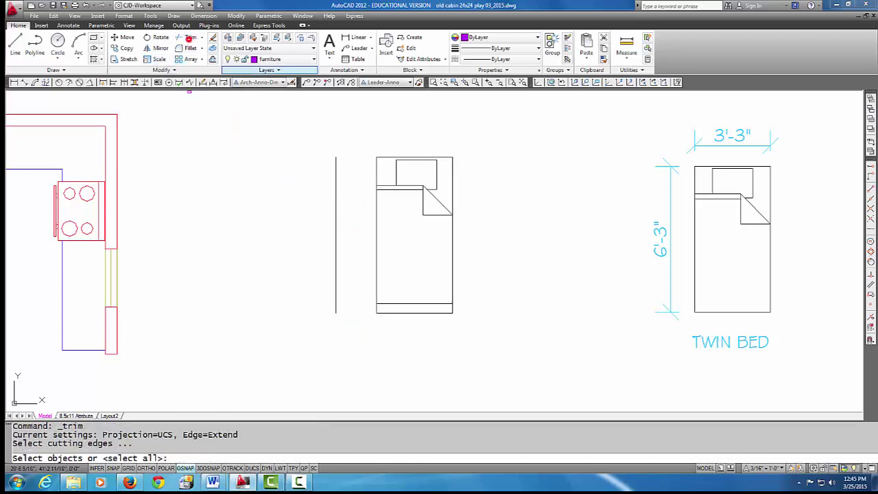
{"action": "left_click", "coordinate": [436, 302]}
{"action": "right_click", "coordinate": [436, 303]}
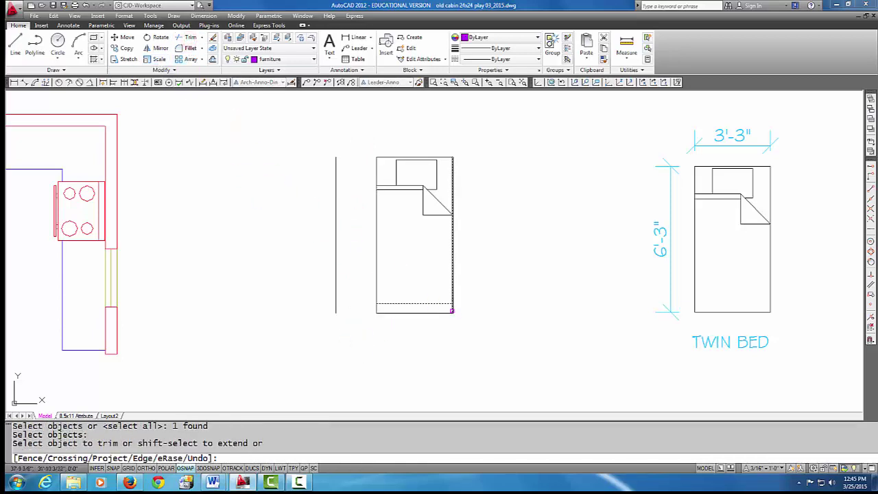
{"action": "left_click", "coordinate": [452, 309]}
{"action": "right_click", "coordinate": [372, 334]}
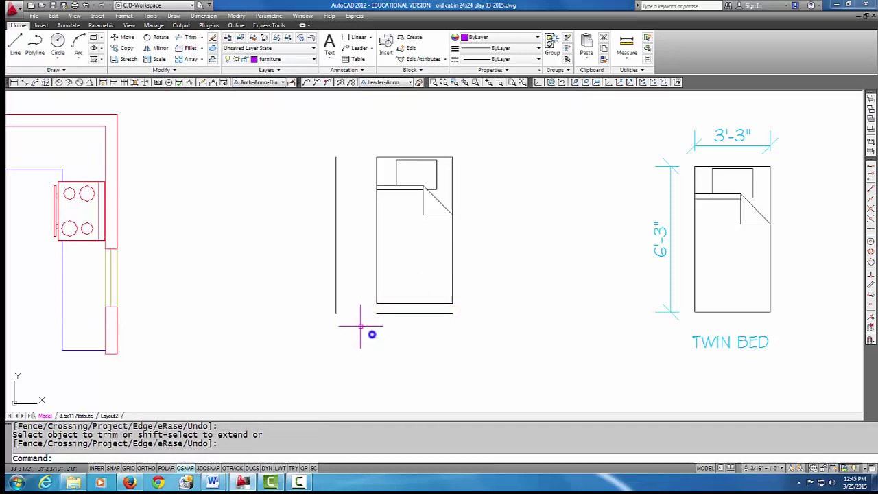
- Erase the leftover vertical line and bottom line, then zoom in on the twin-size bed
{"action": "left_click", "coordinate": [213, 37]}
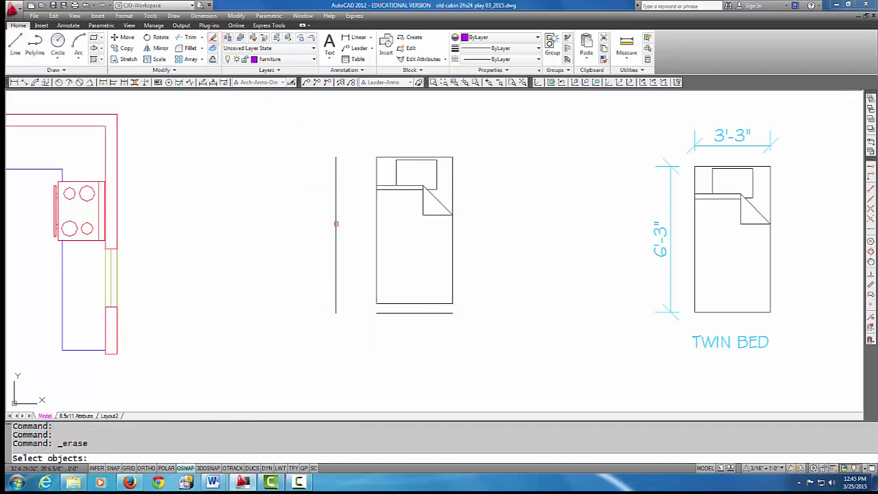
{"action": "left_click", "coordinate": [335, 223]}
{"action": "left_click", "coordinate": [399, 314]}
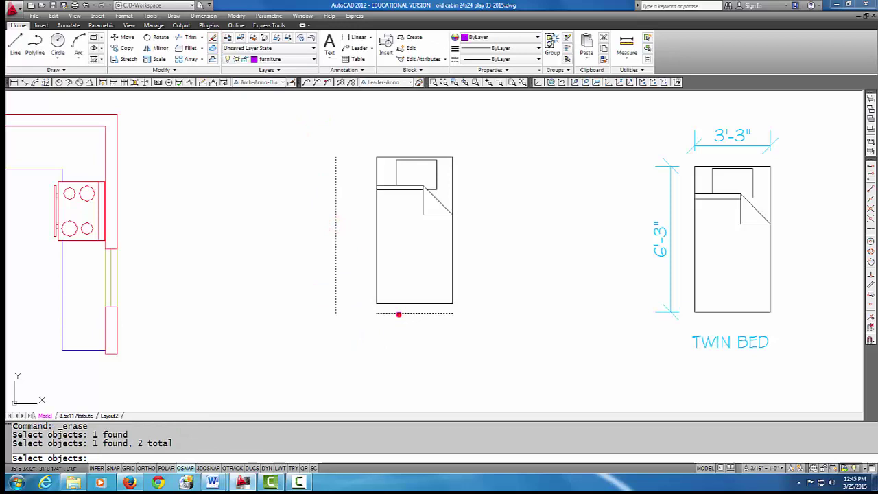
{"action": "right_click", "coordinate": [400, 321]}
{"action": "middle_click_drag", "start_coordinate": [441, 297], "coordinate": [439, 325]}
{"action": "scroll", "coordinate": [398, 303], "scroll_direction": "up", "scroll_amount": 1}
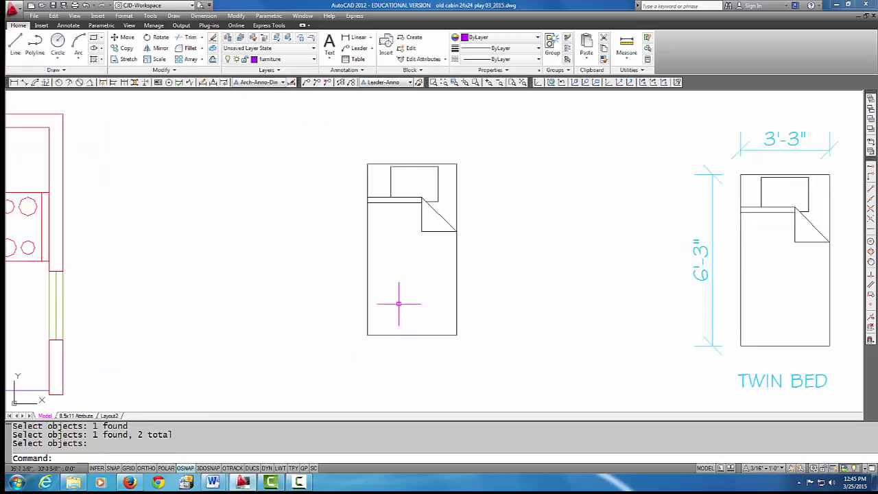
{"action": "scroll", "coordinate": [421, 297], "scroll_direction": "up", "scroll_amount": 1}
{"action": "middle_click_drag", "start_coordinate": [421, 281], "coordinate": [435, 283]}
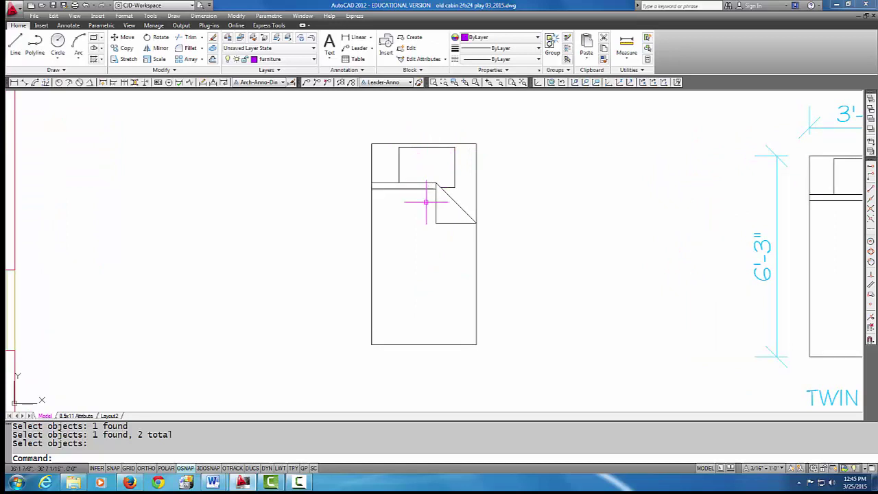
- Draw a vertical construction line through the midpoint of the bed's top edge
{"action": "left_click", "coordinate": [58, 70]}
{"action": "left_click", "coordinate": [36, 81]}
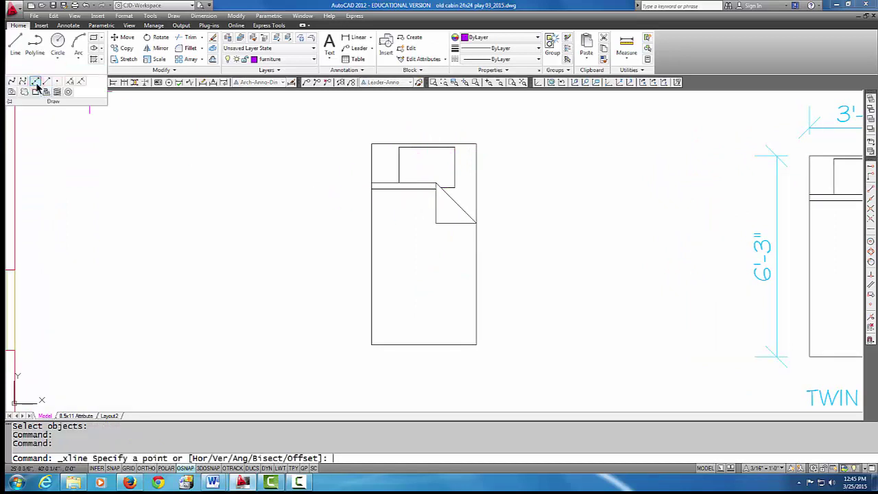
{"action": "type", "text": "v"}
{"action": "key", "text": "Return"}
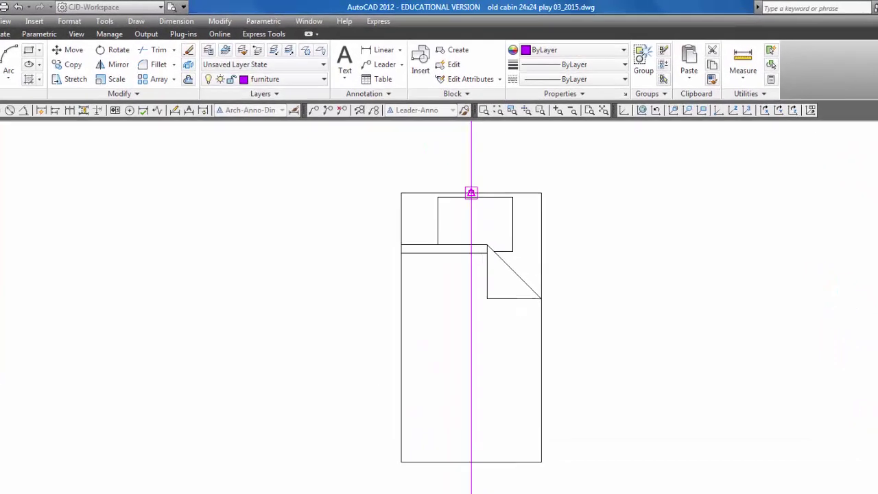
{"action": "left_click", "coordinate": [471, 193]}
{"action": "right_click", "coordinate": [583, 198]}
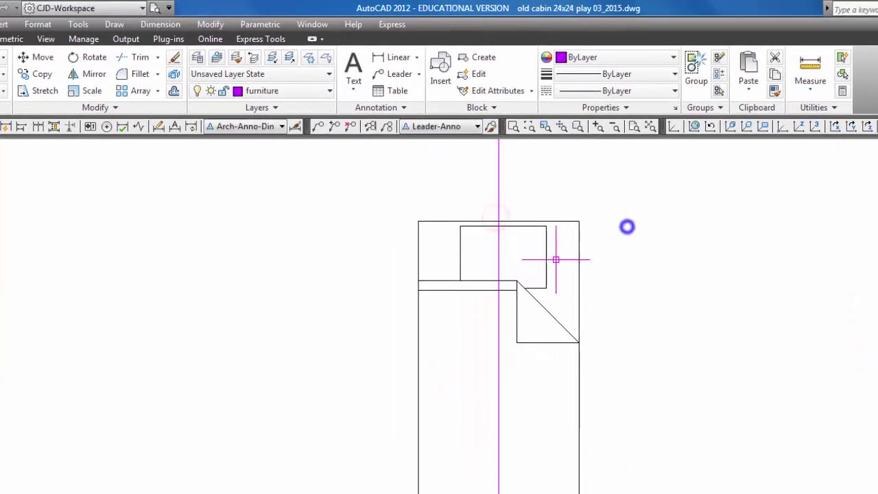
- Move the pillow rectangle by its top midpoint onto the vertical construction line
{"action": "scroll", "coordinate": [506, 206], "scroll_direction": "up", "scroll_amount": 1}
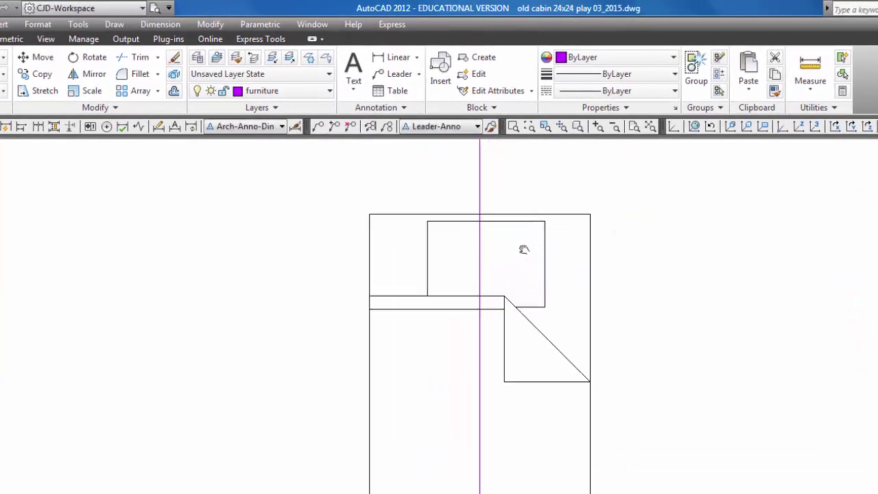
{"action": "middle_click_drag", "start_coordinate": [523, 249], "coordinate": [511, 267]}
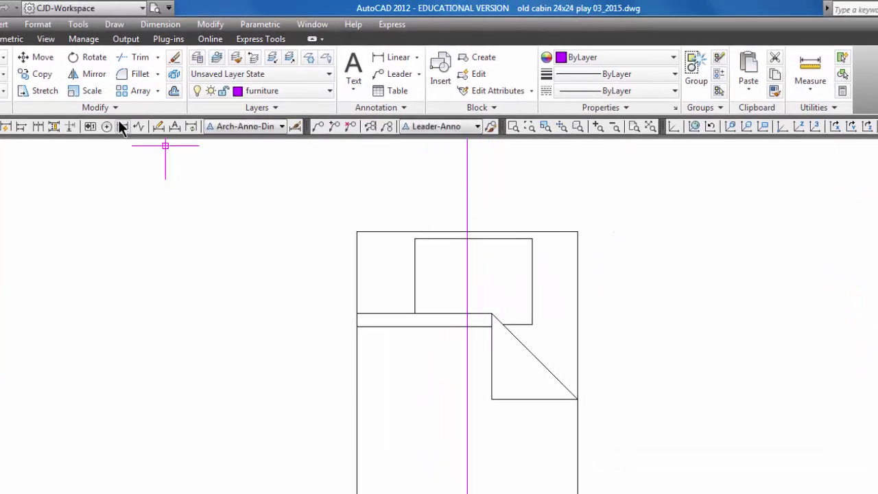
{"action": "left_click", "coordinate": [42, 58]}
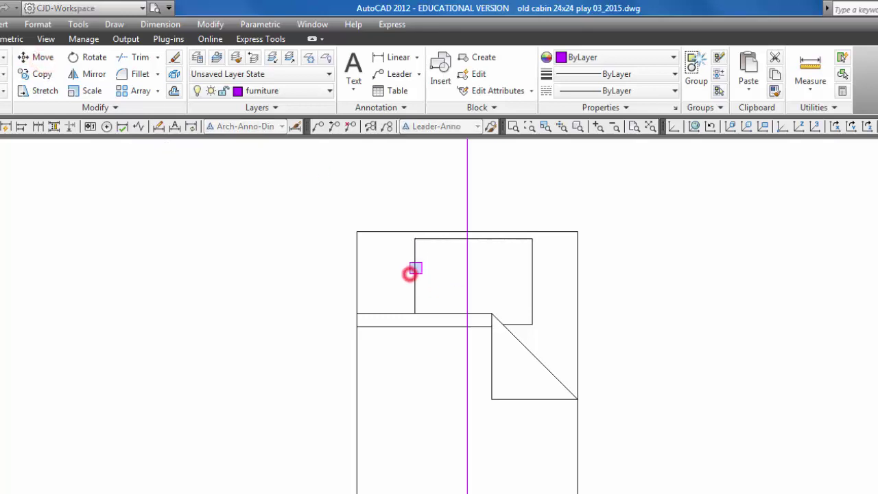
{"action": "left_click", "coordinate": [428, 241]}
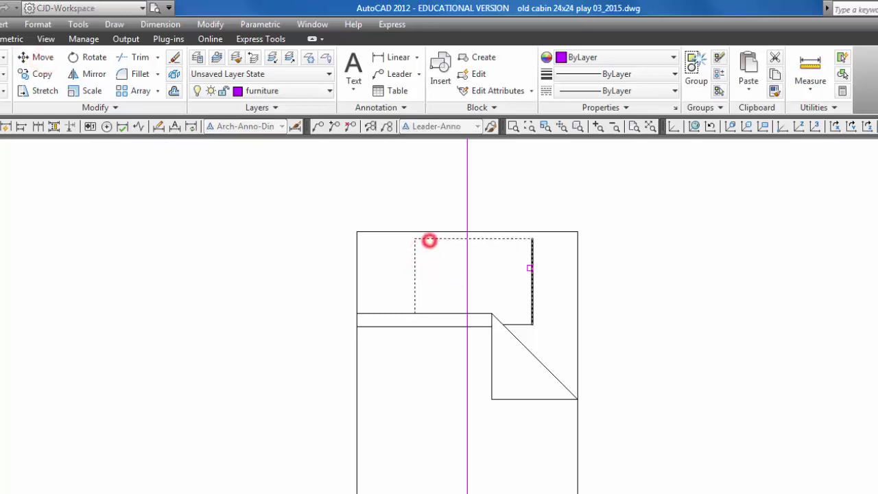
{"action": "left_click", "coordinate": [529, 268]}
{"action": "left_click", "coordinate": [531, 280]}
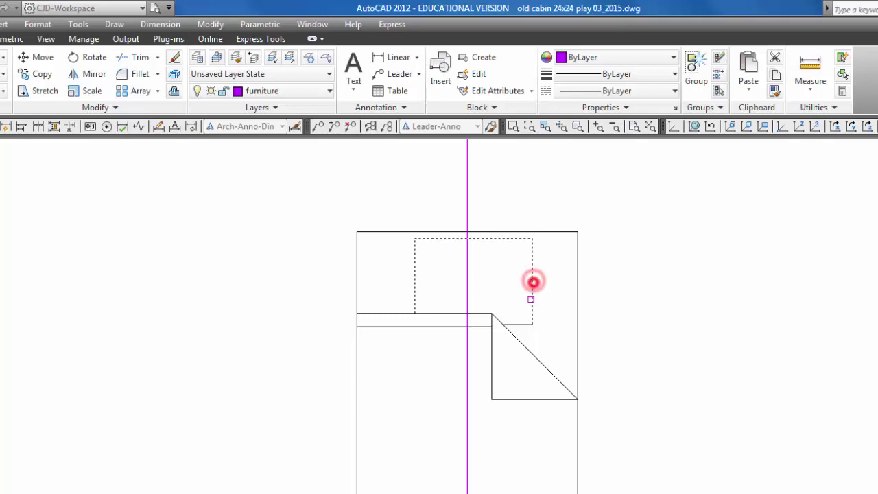
{"action": "left_click", "coordinate": [473, 239]}
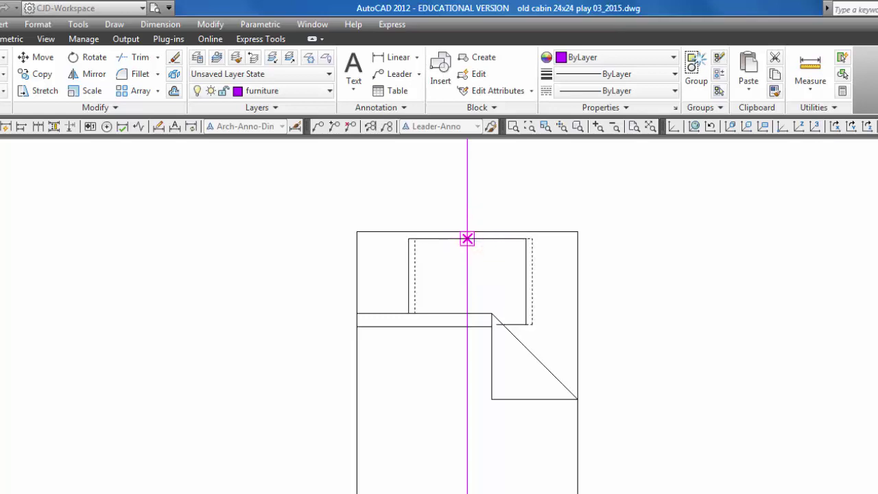
{"action": "left_click", "coordinate": [467, 239]}
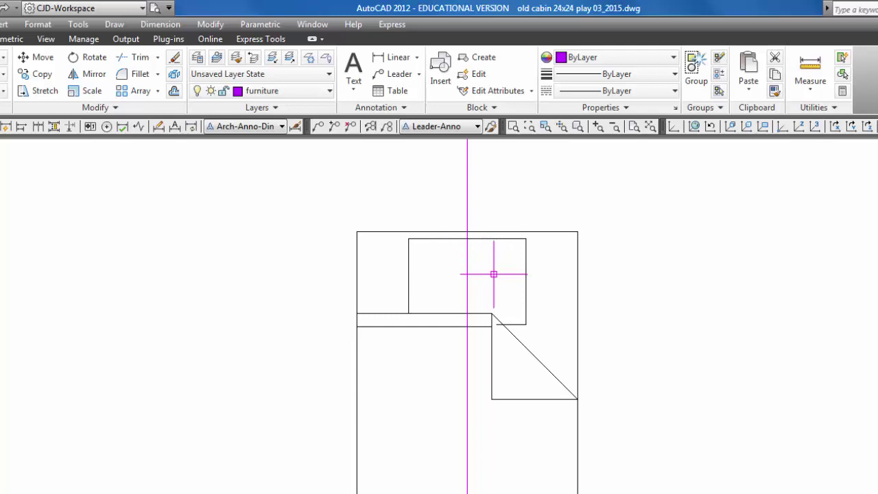
- Erase the construction line and trim the pillow against the fold's vertical line
{"action": "left_click", "coordinate": [175, 57]}
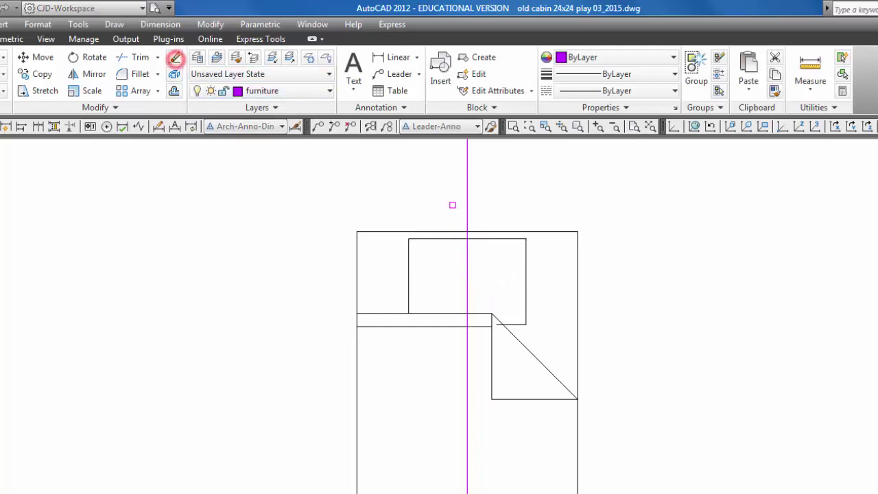
{"action": "left_click", "coordinate": [464, 205]}
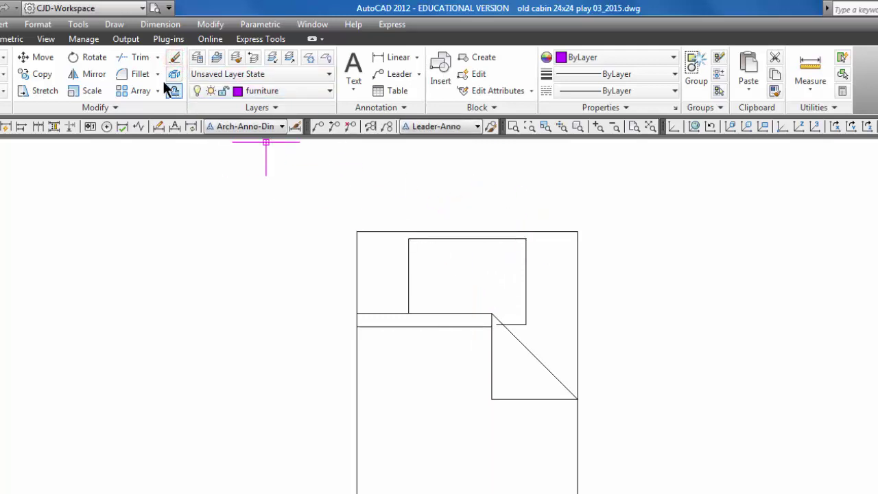
{"action": "left_click", "coordinate": [141, 58]}
{"action": "left_click", "coordinate": [491, 333]}
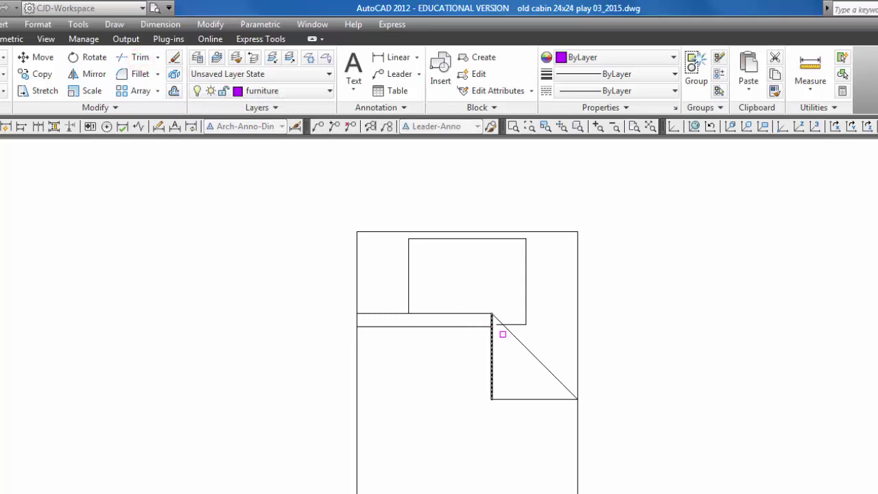
{"action": "key", "text": "Return"}
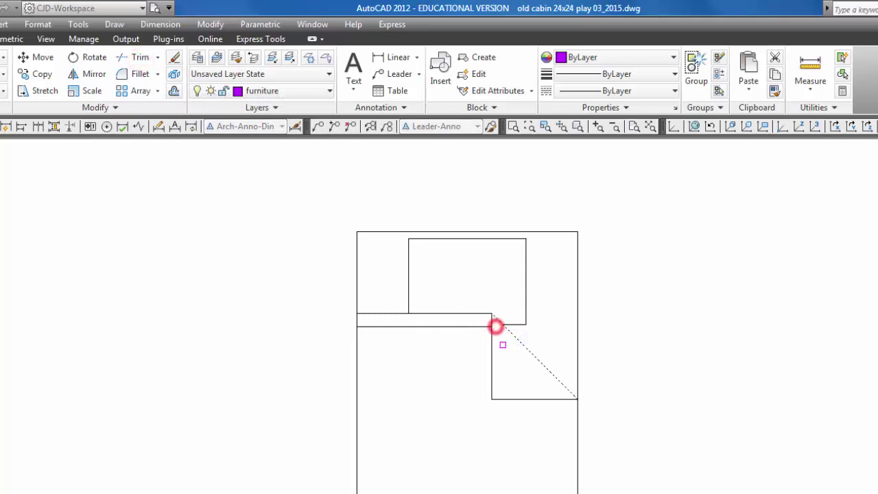
{"action": "key", "text": "Return"}
- Zoom out to the floor plan and open the Create Block options on the Insert tab
{"action": "scroll", "coordinate": [508, 345], "scroll_direction": "down", "scroll_amount": 1}
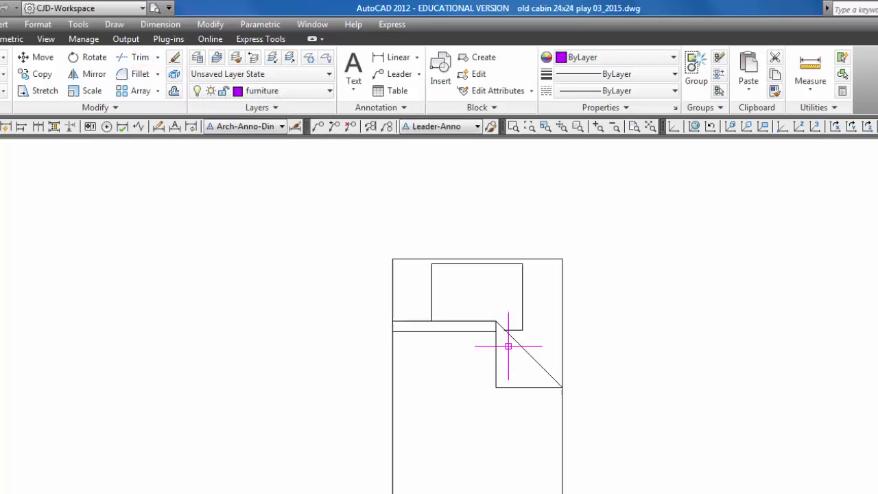
{"action": "scroll", "coordinate": [505, 351], "scroll_direction": "down", "scroll_amount": 2}
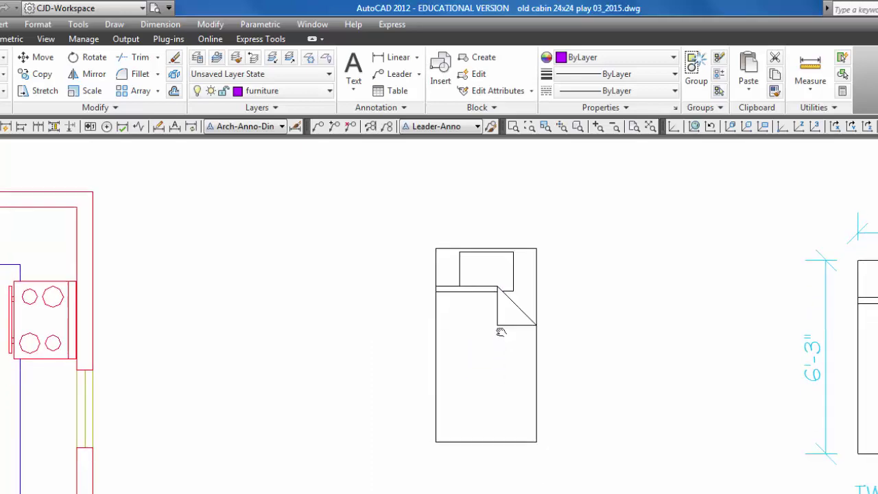
{"action": "middle_click_drag", "start_coordinate": [564, 374], "coordinate": [592, 387]}
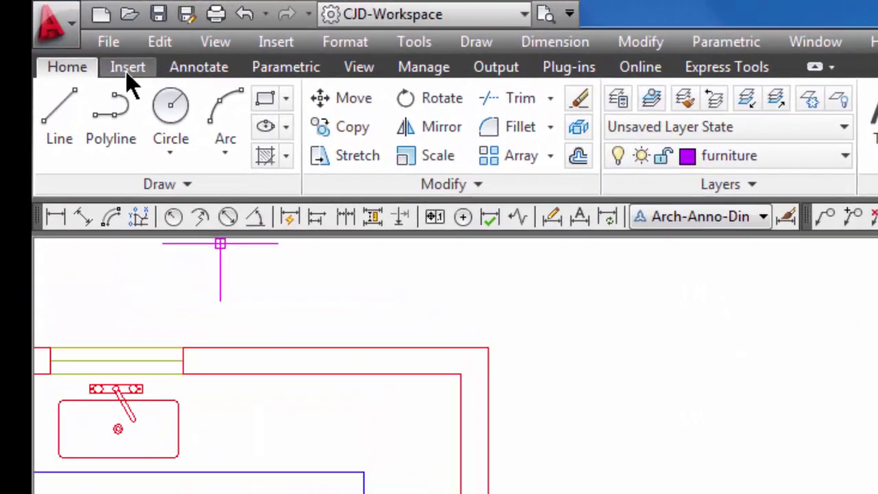
{"action": "left_click", "coordinate": [128, 68]}
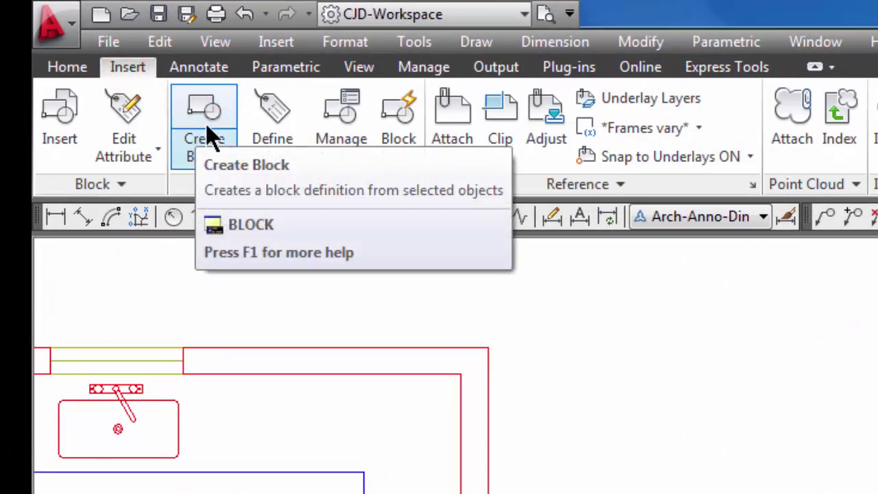
{"action": "left_click", "coordinate": [206, 163]}
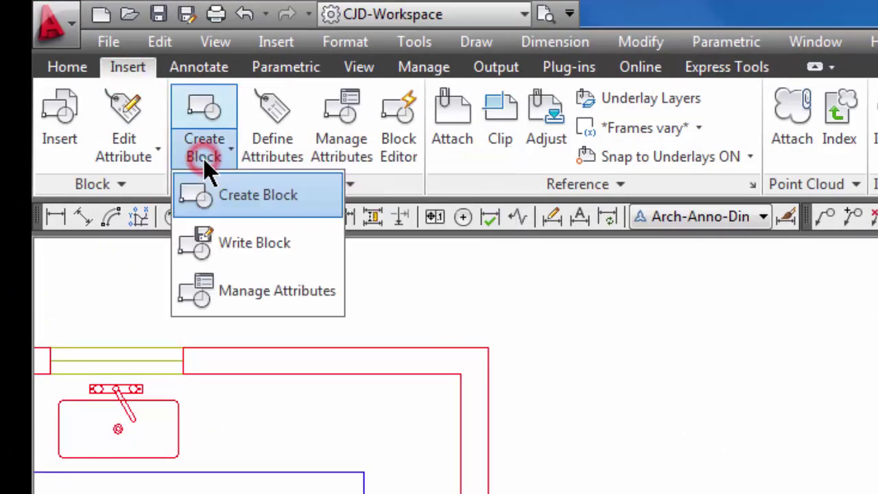
- Define block TWIN-BED from the 13 bed lines, based at the bed's top-left corner, with Convert to block
{"action": "left_click", "coordinate": [225, 196]}
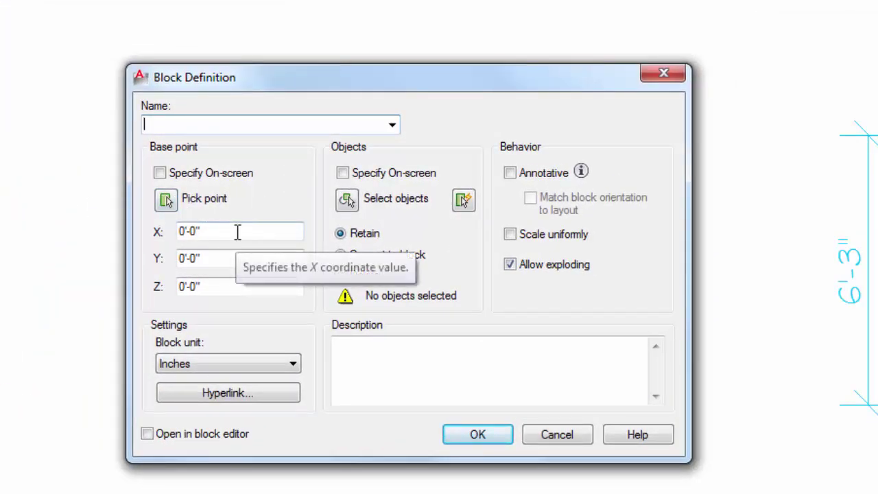
{"action": "type", "text": "TWIN-BED"}
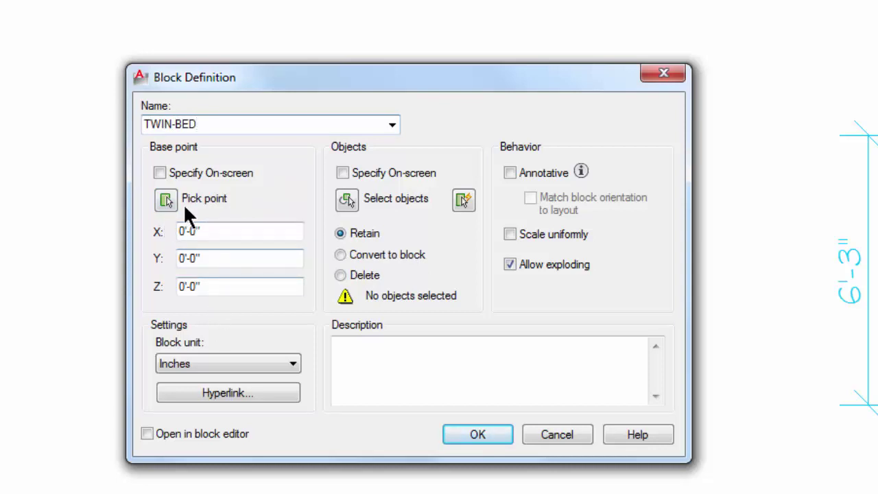
{"action": "left_click", "coordinate": [165, 198]}
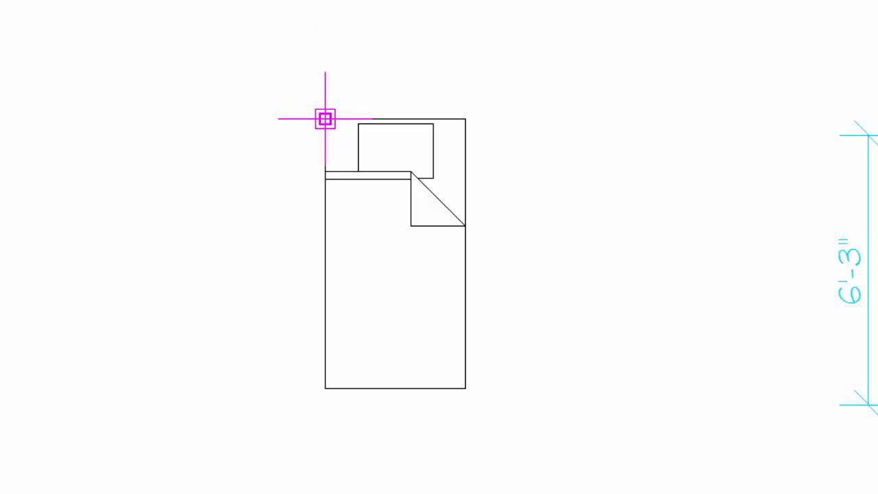
{"action": "left_click", "coordinate": [325, 118]}
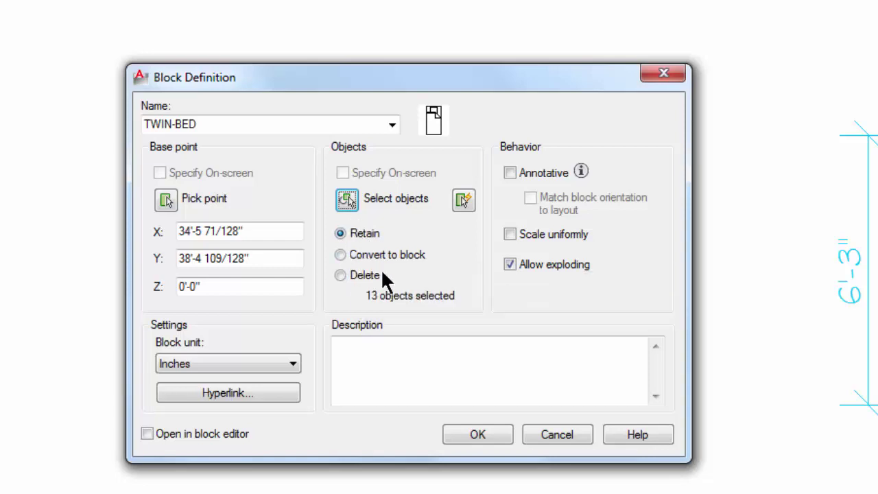
{"action": "left_click", "coordinate": [339, 253]}
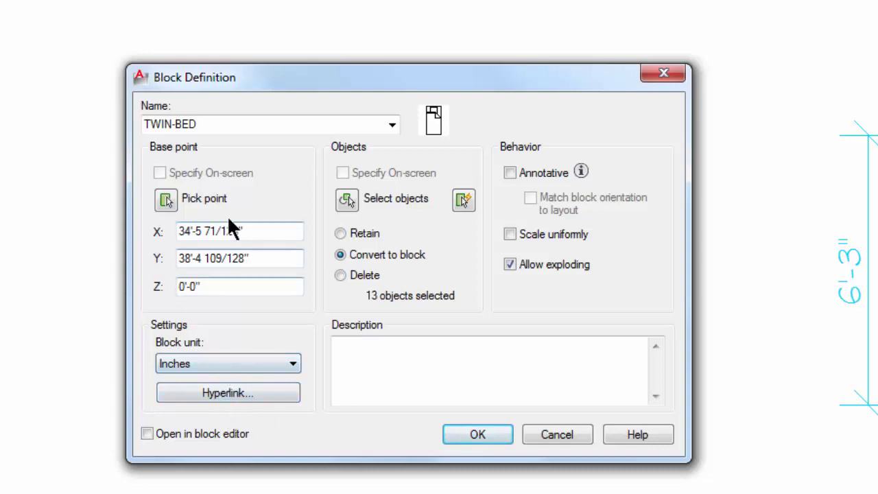
{"action": "left_click", "coordinate": [488, 430]}
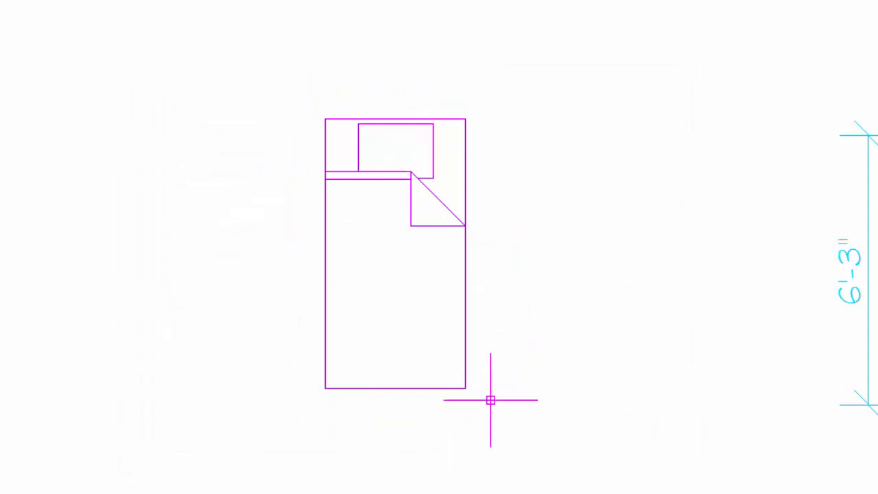
- Confirm the bed is one TWIN-BED object, then pan and zoom to show the bedroom and kitchen
{"action": "left_click", "coordinate": [468, 307]}
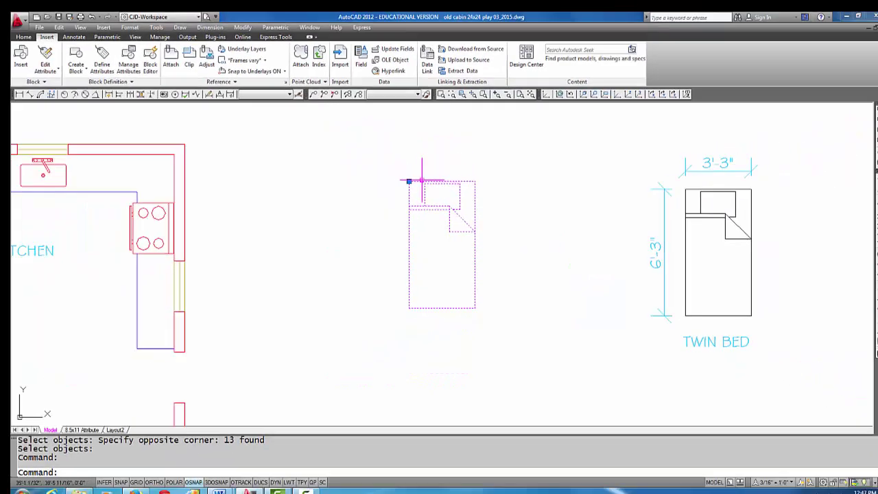
{"action": "key", "text": "Escape"}
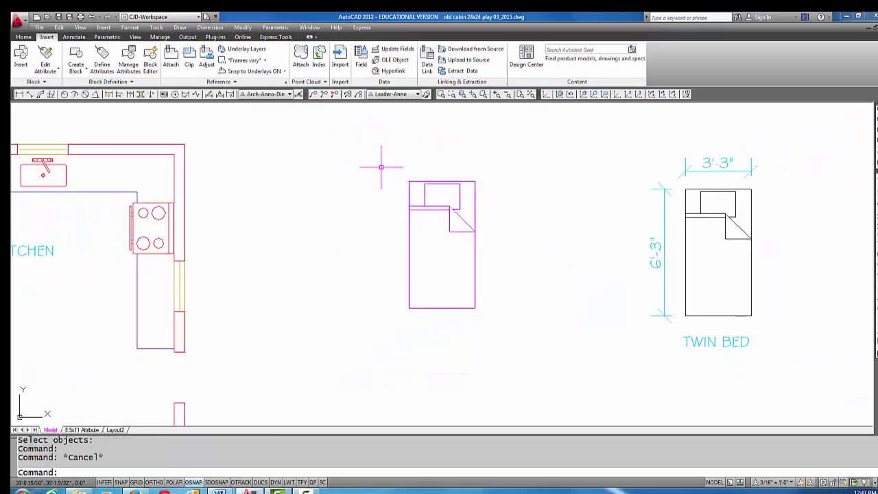
{"action": "left_click", "coordinate": [23, 37]}
{"action": "middle_click_drag", "start_coordinate": [370, 267], "coordinate": [551, 278]}
{"action": "scroll", "coordinate": [504, 288], "scroll_direction": "down", "scroll_amount": 2}
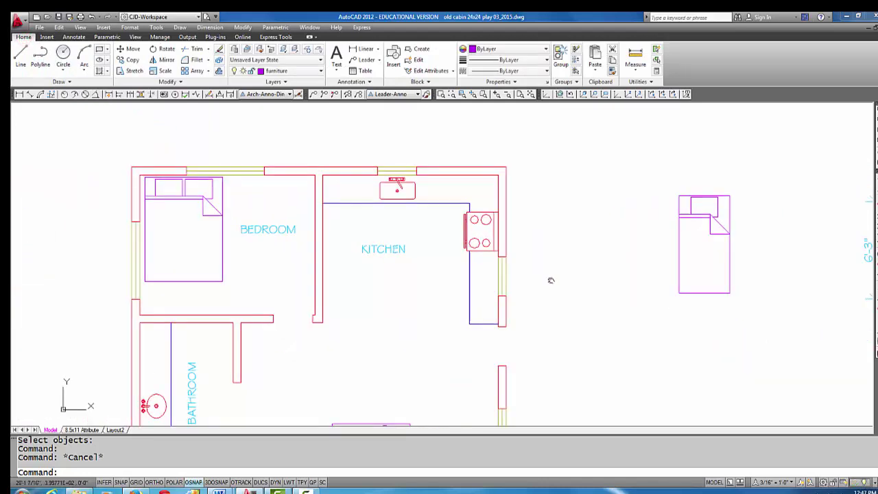
- Insert a TWIN-BED block instance just left of the cabin floor plan
{"action": "left_click", "coordinate": [103, 28]}
{"action": "left_click", "coordinate": [114, 39]}
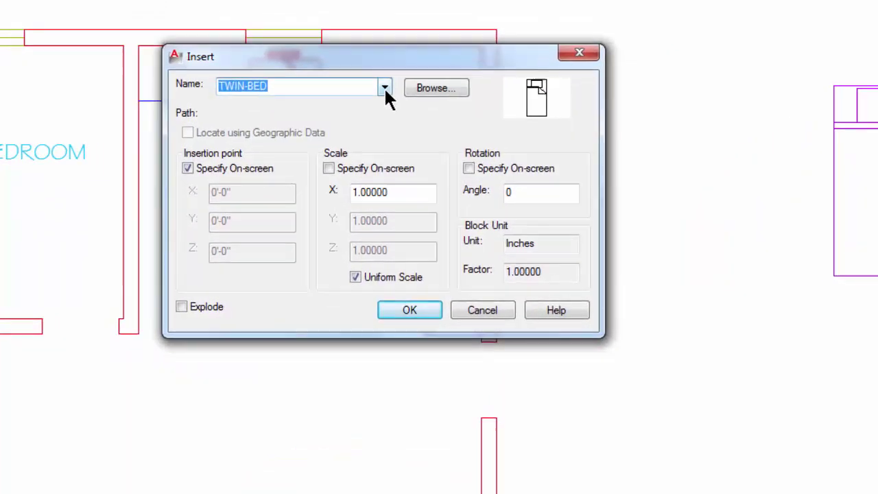
{"action": "left_click", "coordinate": [385, 87]}
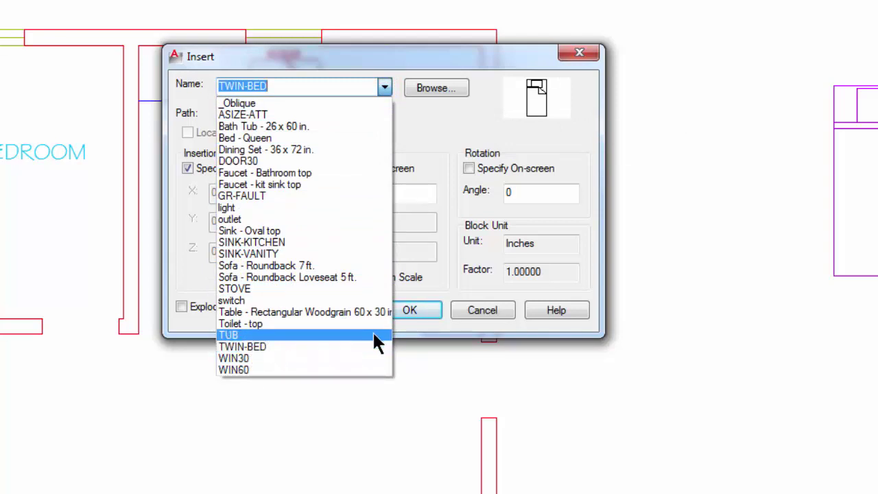
{"action": "left_click", "coordinate": [411, 306]}
{"action": "left_click", "coordinate": [412, 308]}
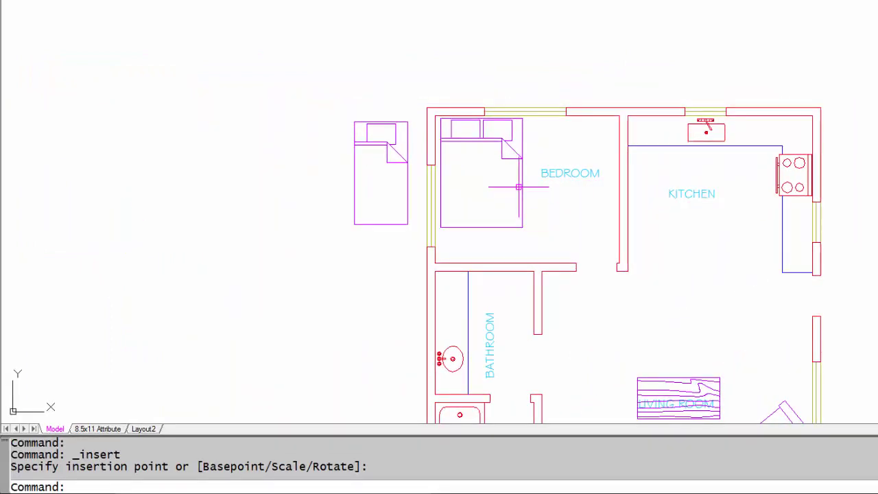
- Delete the bedroom's large bed and move the twin bed into the room's top-left corner
{"action": "left_click", "coordinate": [501, 140]}
{"action": "key", "text": "Delete"}
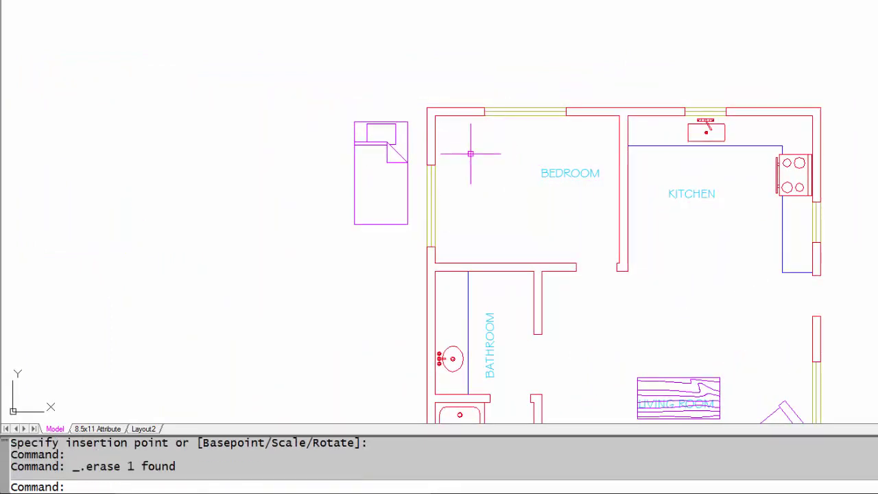
{"action": "left_click", "coordinate": [263, 4]}
{"action": "left_click", "coordinate": [357, 128]}
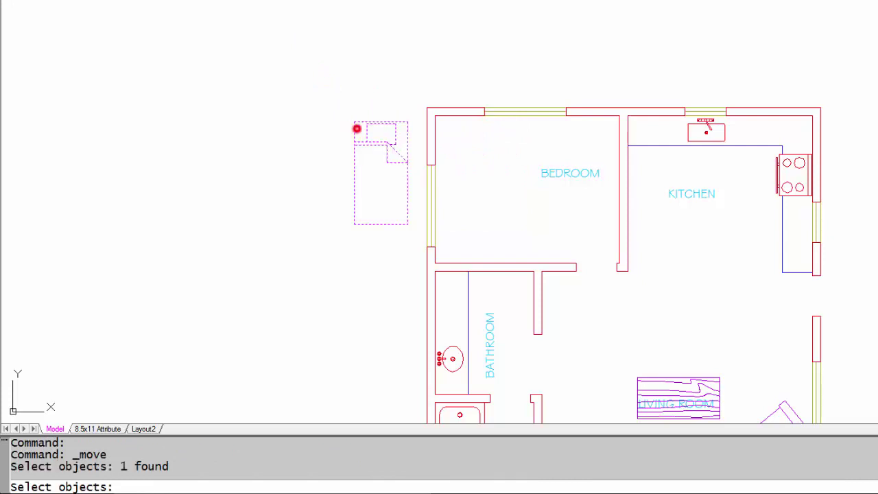
{"action": "key", "text": "Return"}
{"action": "left_click", "coordinate": [354, 122]}
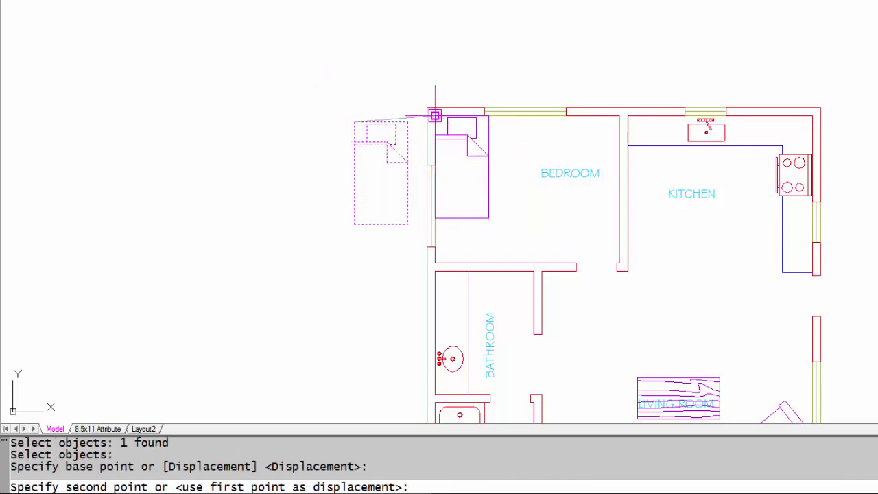
{"action": "left_click", "coordinate": [434, 115]}
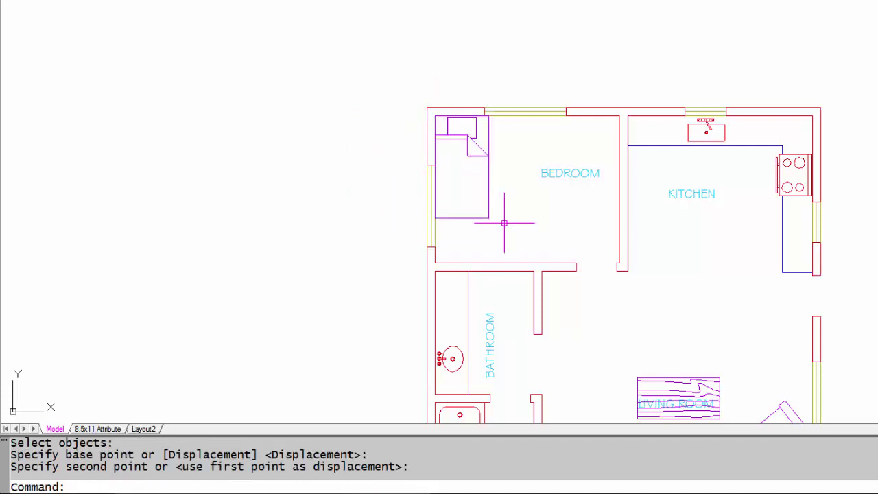
- Reposition the BEDROOM label lower in the room
{"action": "middle_click_drag", "start_coordinate": [506, 222], "coordinate": [481, 224]}
{"action": "left_click", "coordinate": [507, 170]}
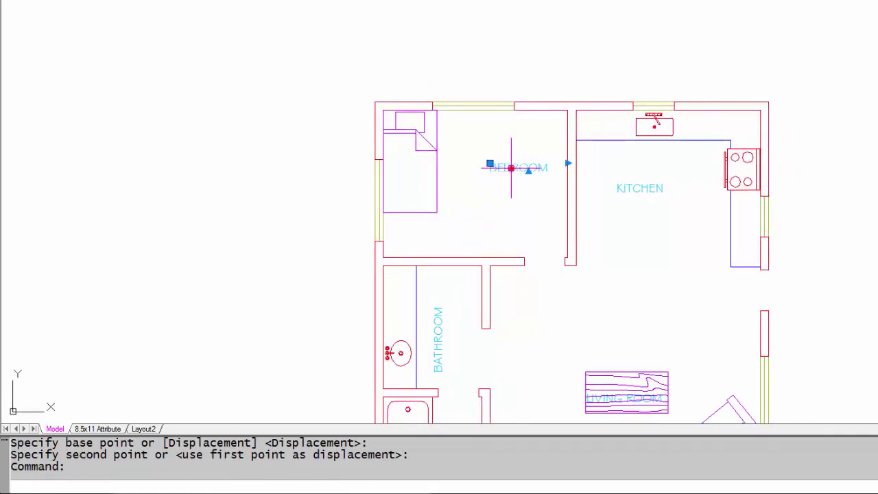
{"action": "left_click", "coordinate": [490, 163]}
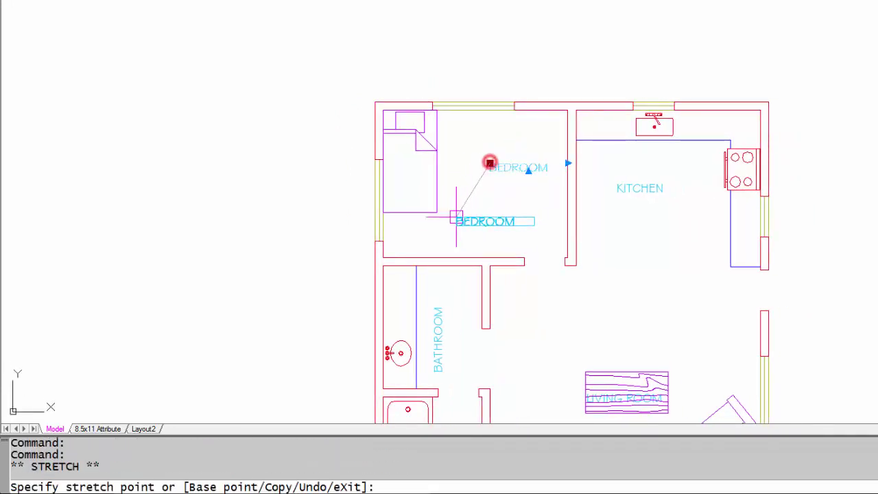
{"action": "left_click", "coordinate": [425, 234]}
{"action": "key", "text": "Escape"}
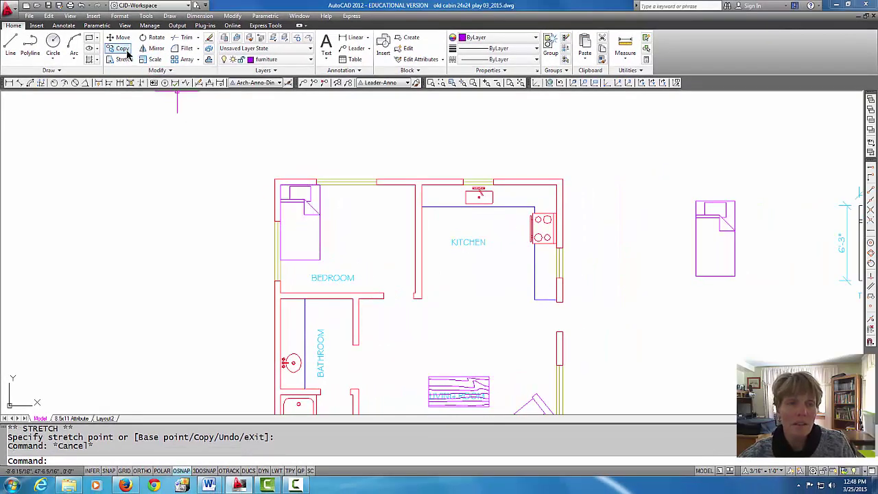
- Copy the twin bed from its top-left corner to the bedroom's top-right wall corner beside the kitchen
{"action": "left_click", "coordinate": [122, 48]}
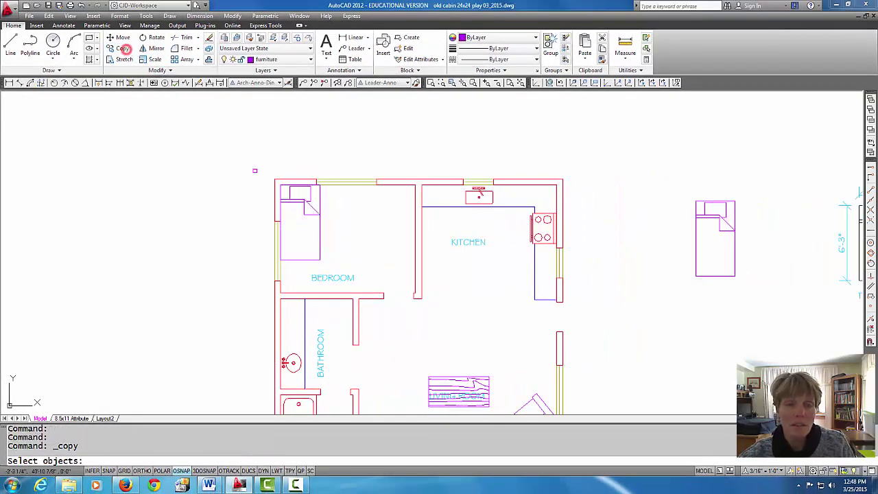
{"action": "left_click", "coordinate": [296, 210]}
{"action": "left_click", "coordinate": [289, 199]}
{"action": "key", "text": "Return"}
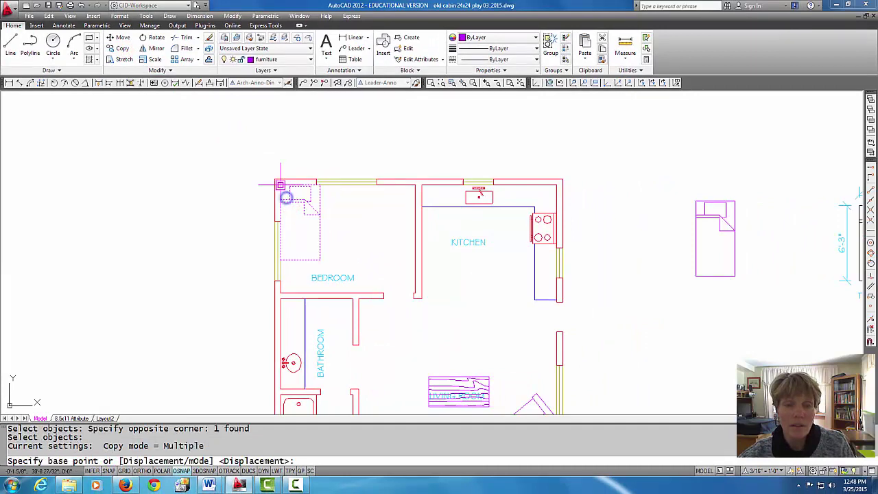
{"action": "left_click", "coordinate": [320, 185]}
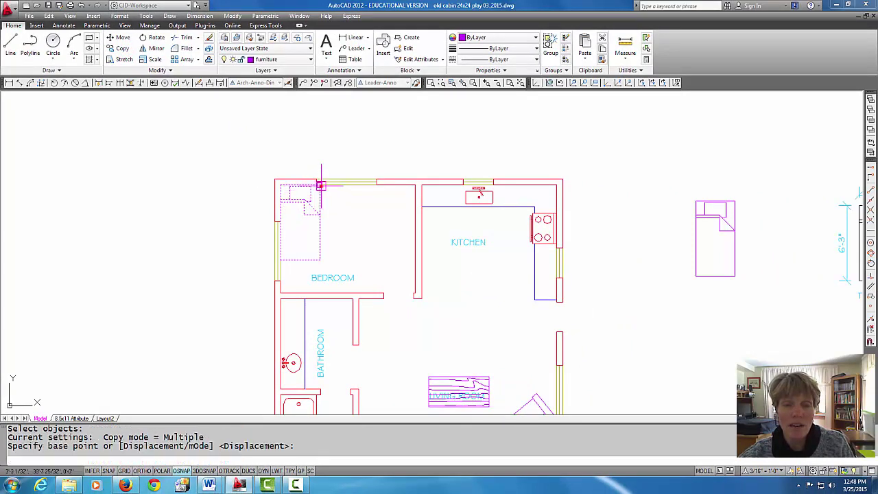
{"action": "left_click", "coordinate": [414, 184]}
{"action": "key", "text": "Return"}
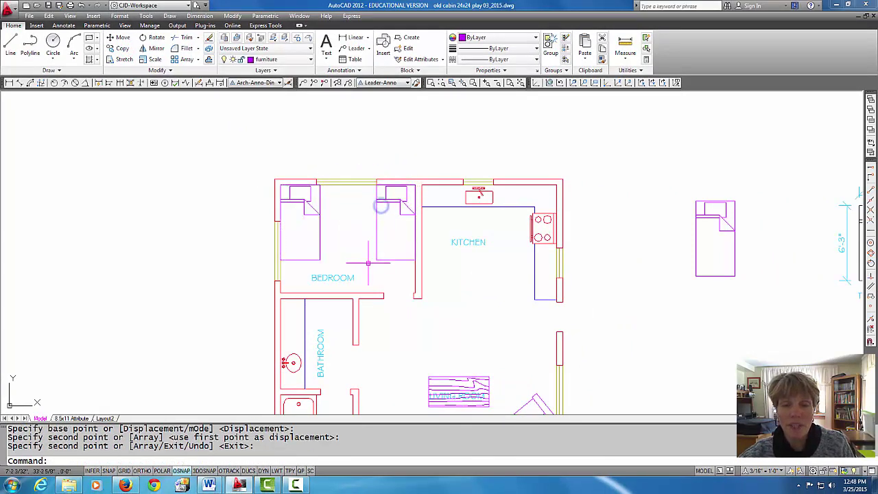
{"action": "scroll", "coordinate": [374, 261], "scroll_direction": "down", "scroll_amount": 2}
{"action": "scroll", "coordinate": [374, 261], "scroll_direction": "up", "scroll_amount": 1}
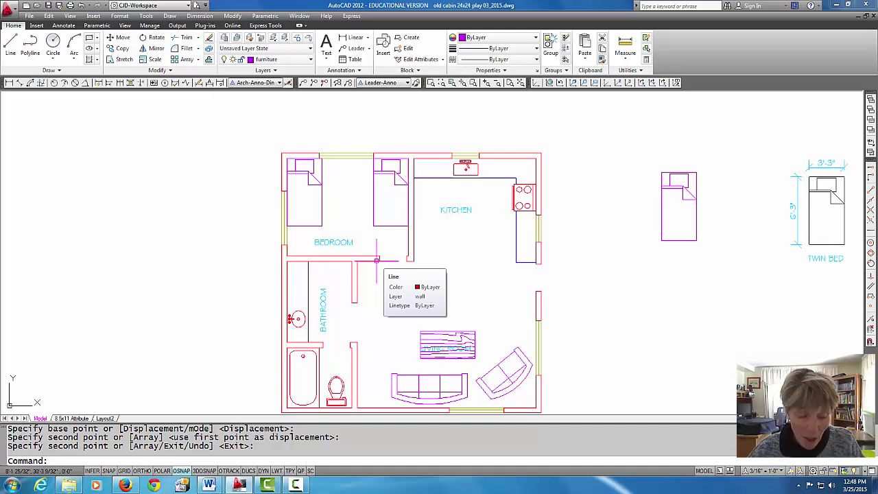
{"action": "scroll", "coordinate": [474, 253], "scroll_direction": "down", "scroll_amount": 2}
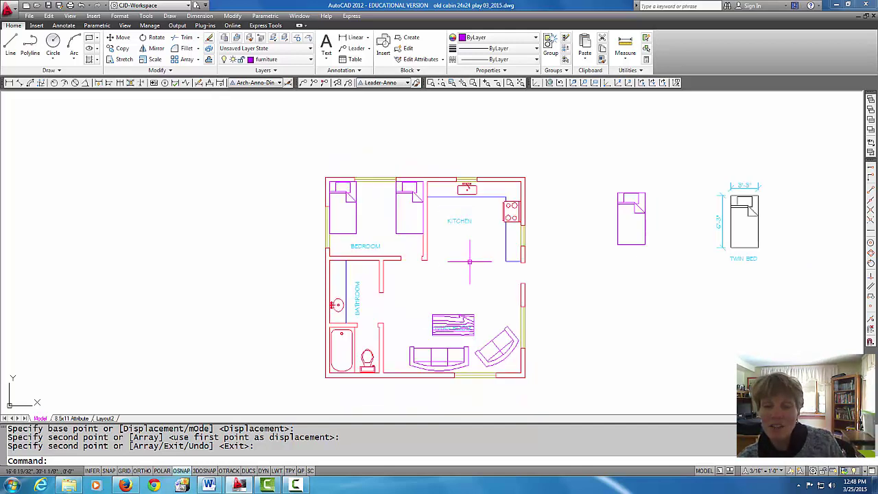